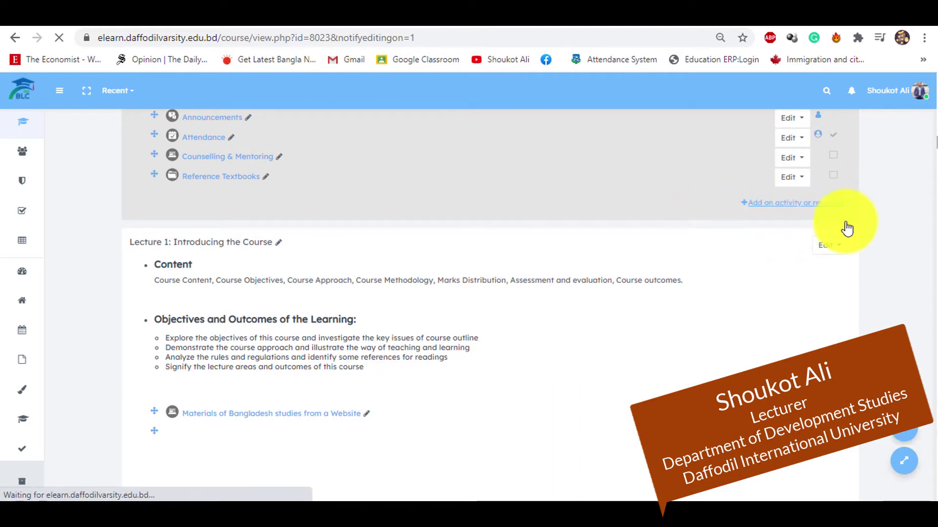
# Step: Add an Attendance activity to the course's general section, keeping the name Attendance, and save and display it
pyautogui.click(798, 209)
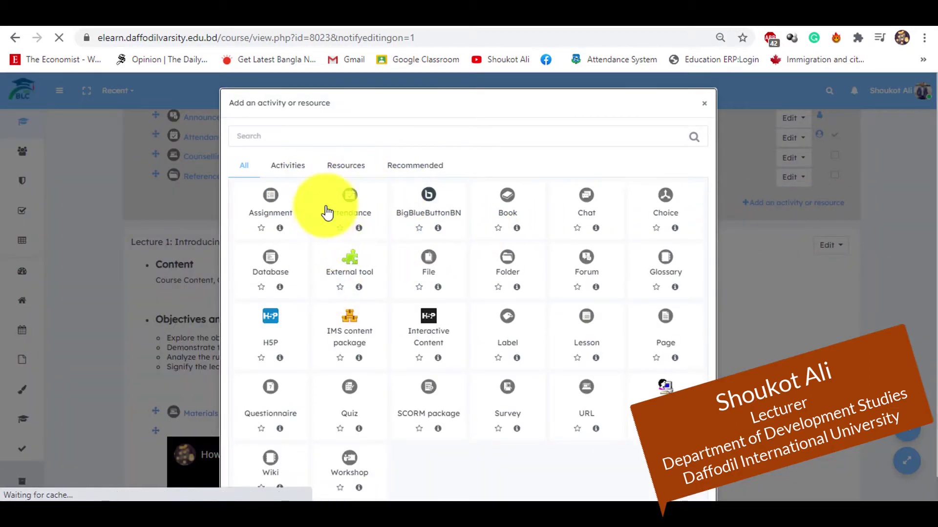
pyautogui.click(352, 212)
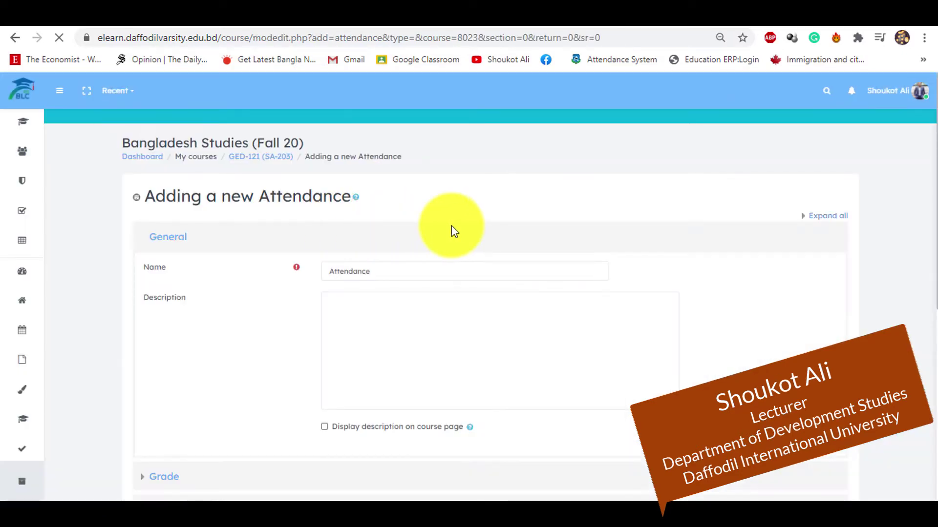
pyautogui.scroll(-1, 452, 225)
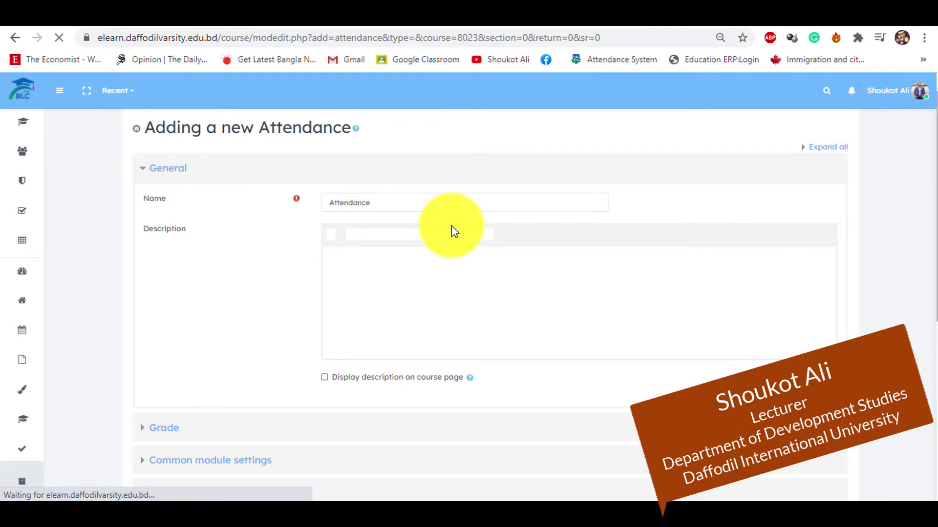
pyautogui.scroll(-4, 451, 226)
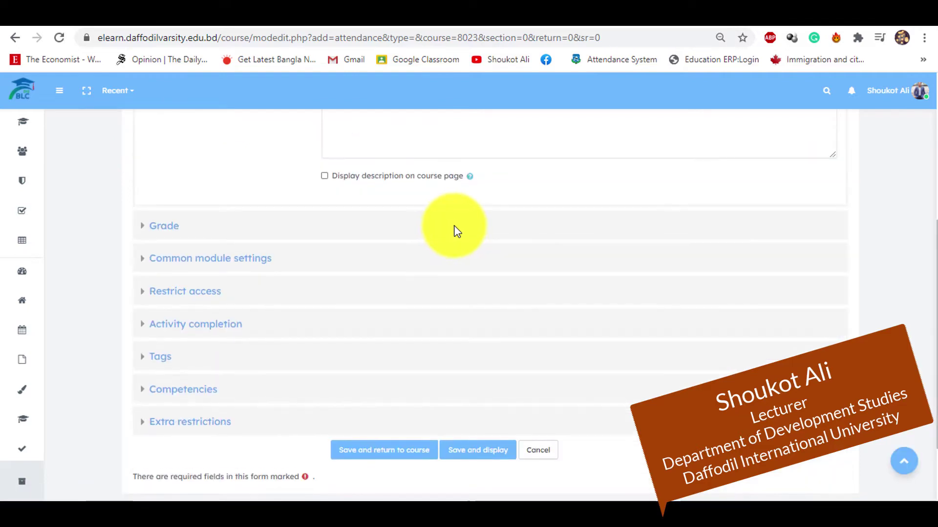
pyautogui.scroll(-2, 454, 227)
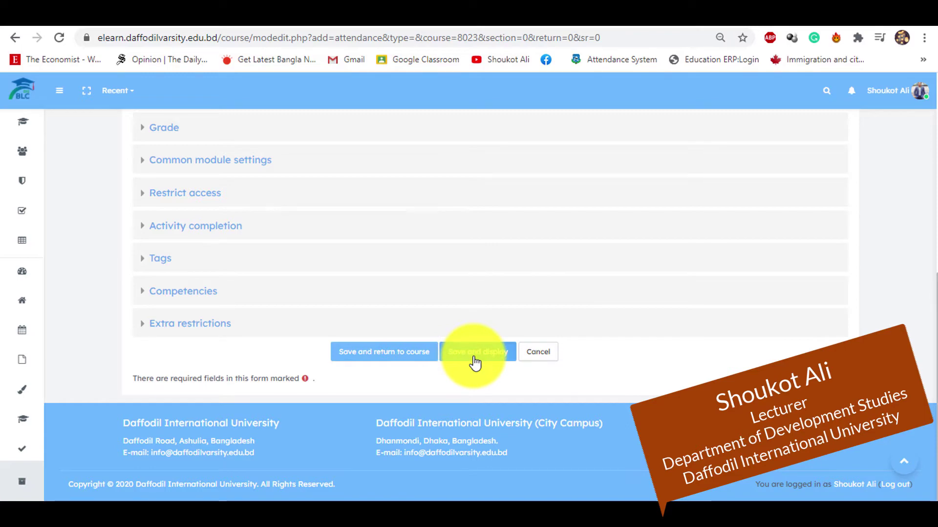
pyautogui.click(474, 362)
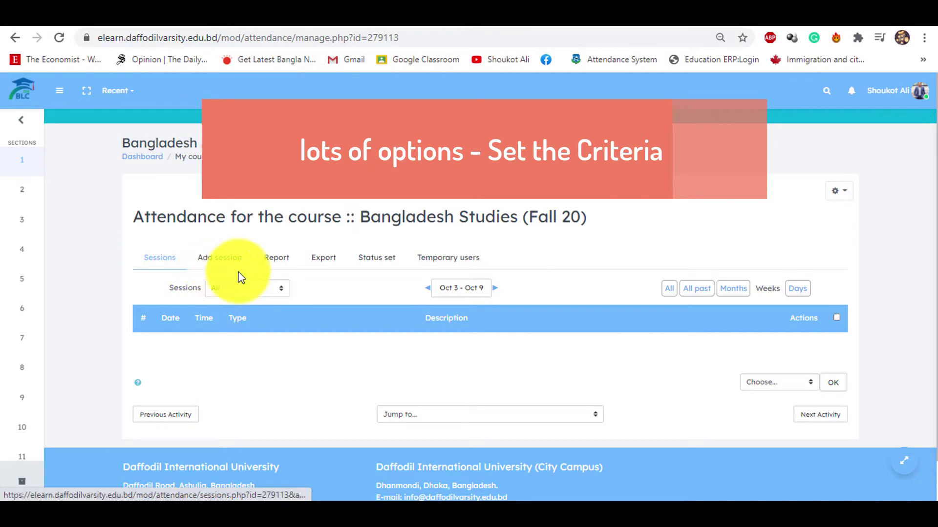
# Step: Open the attendance status set, set the points for Late to 0.2, and update the set
pyautogui.click(375, 266)
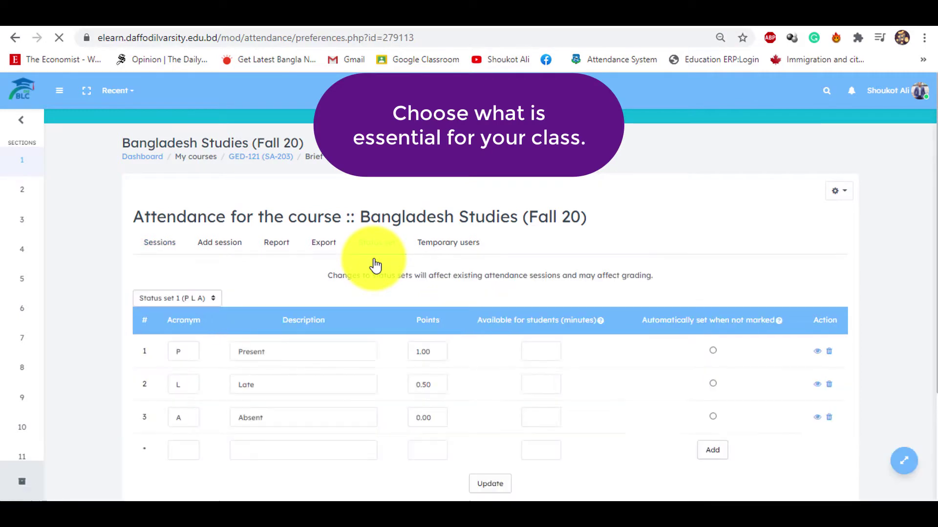
pyautogui.scroll(-1, 375, 266)
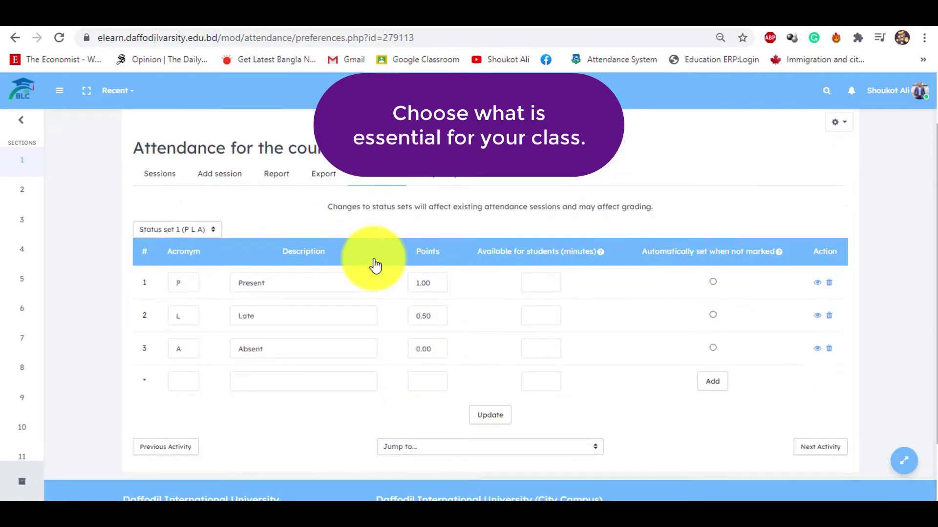
pyautogui.doubleClick(241, 286)
pyautogui.doubleClick(247, 316)
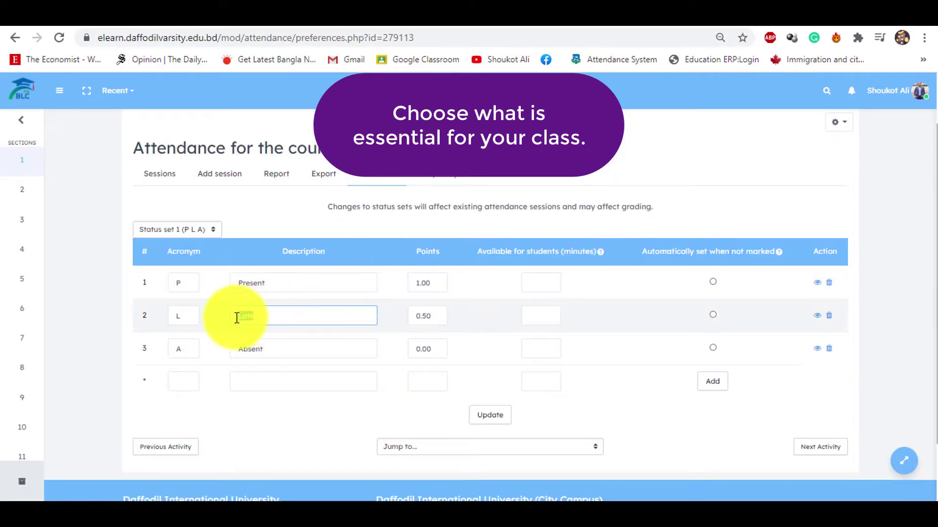
pyautogui.doubleClick(264, 349)
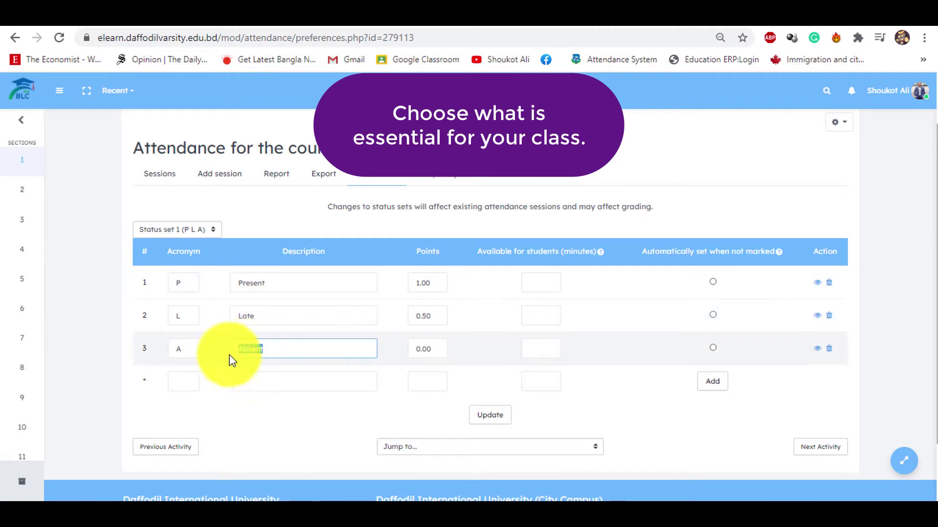
pyautogui.click(312, 317)
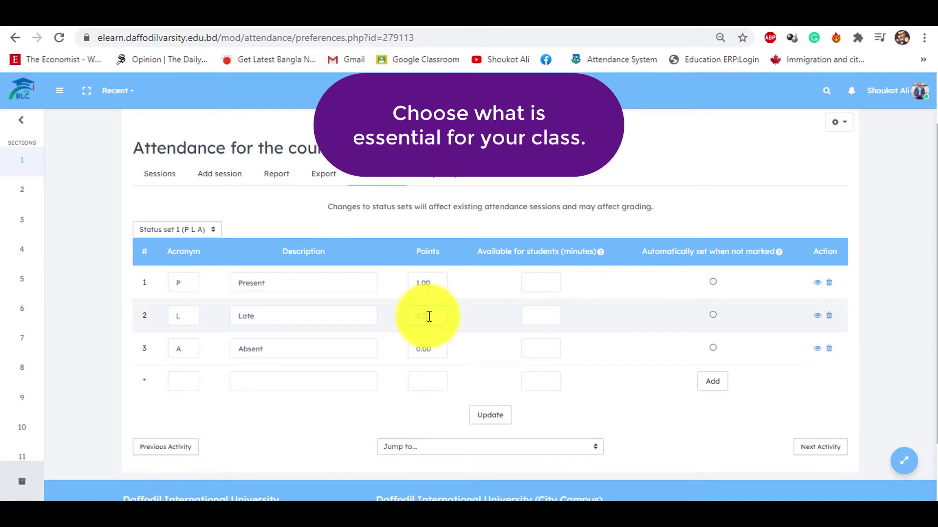
pyautogui.click(491, 417)
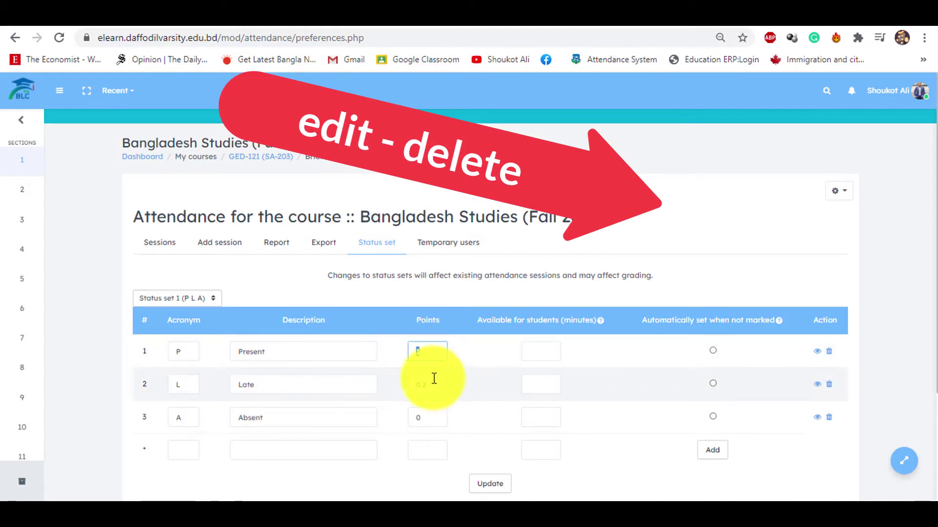
# Step: Delete the Late status from the status set and confirm its removal
pyautogui.doubleClick(432, 384)
pyautogui.click(427, 414)
pyautogui.click(356, 383)
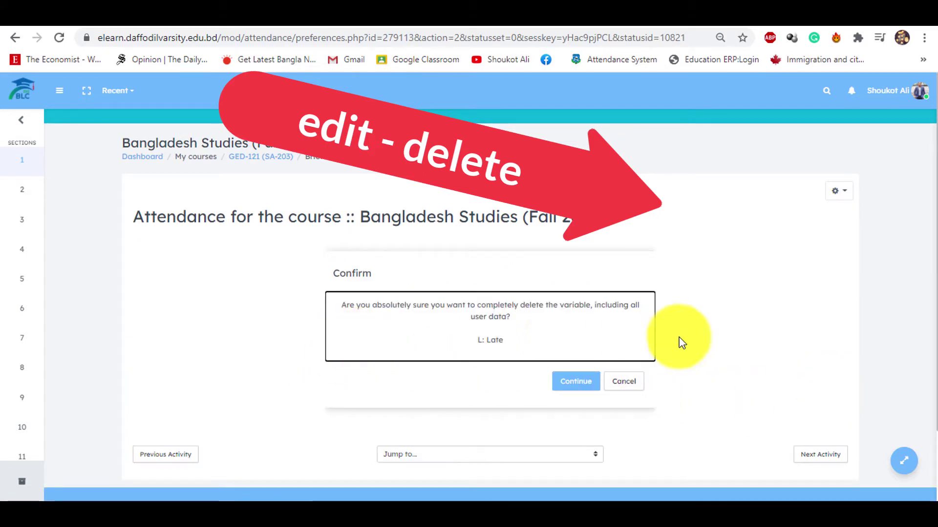
pyautogui.click(567, 388)
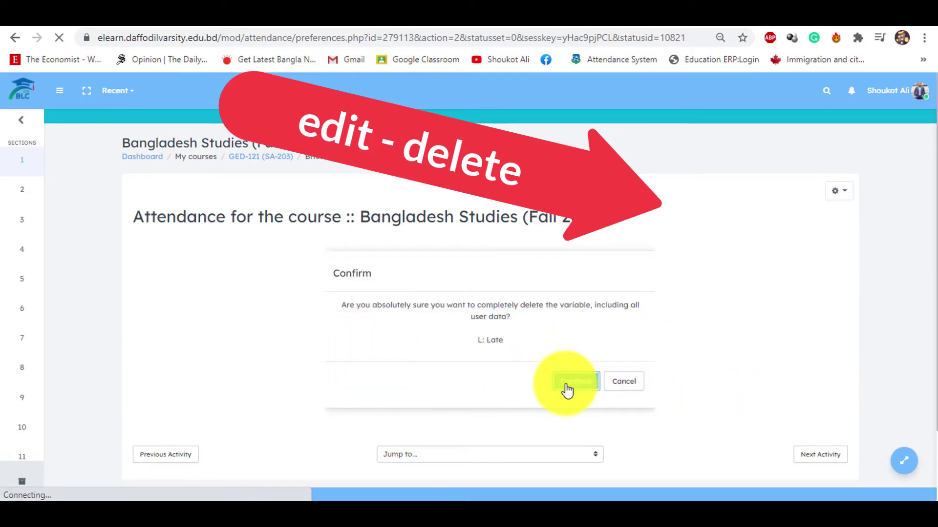
# Step: Update the status set, keeping only the Present and Absent statuses
pyautogui.scroll(-3, 552, 362)
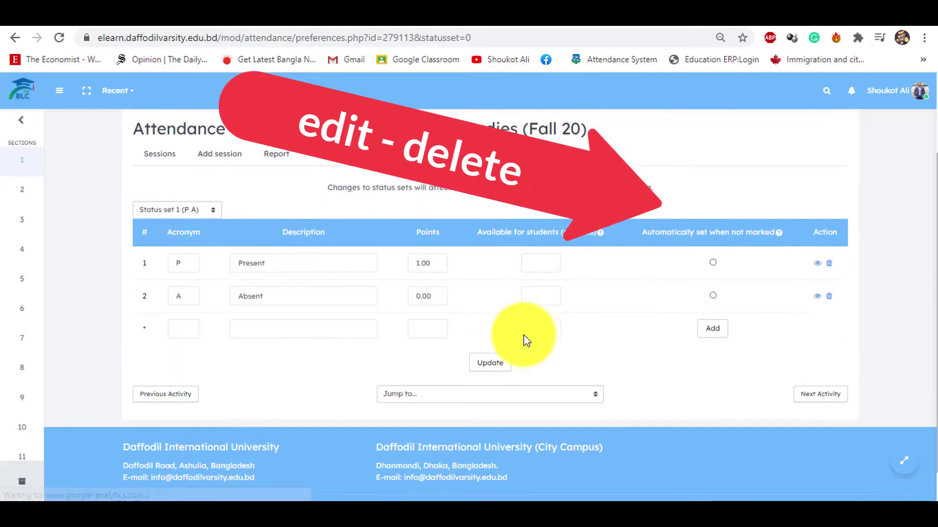
pyautogui.click(272, 250)
pyautogui.click(274, 281)
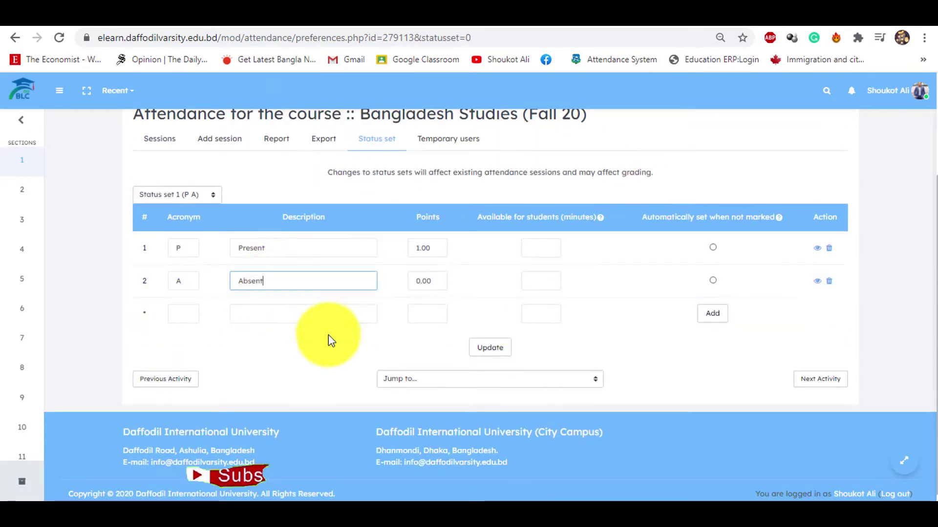
pyautogui.click(489, 350)
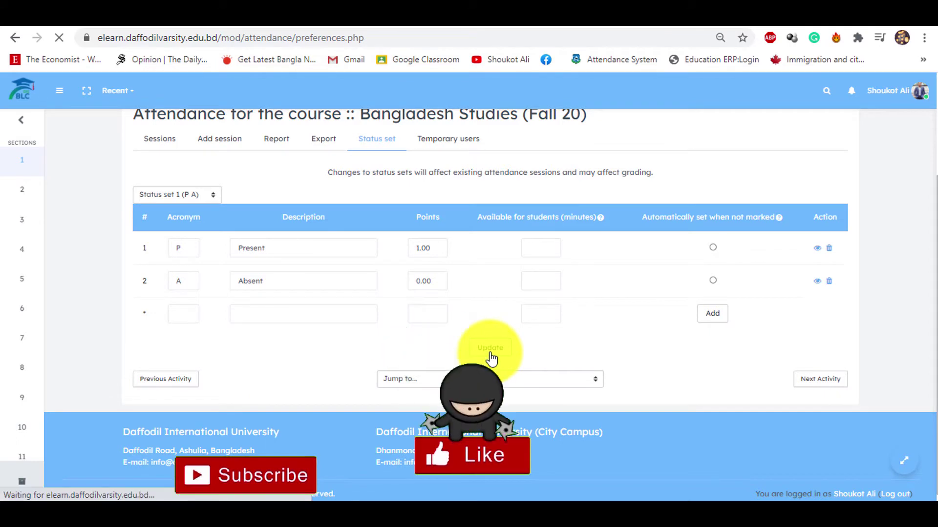
pyautogui.scroll(-3, 383, 383)
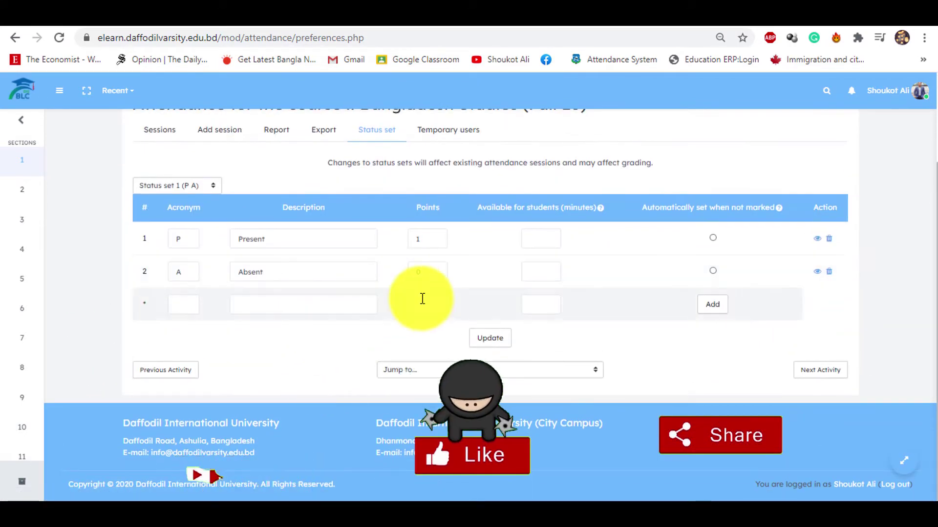
pyautogui.scroll(2, 230, 147)
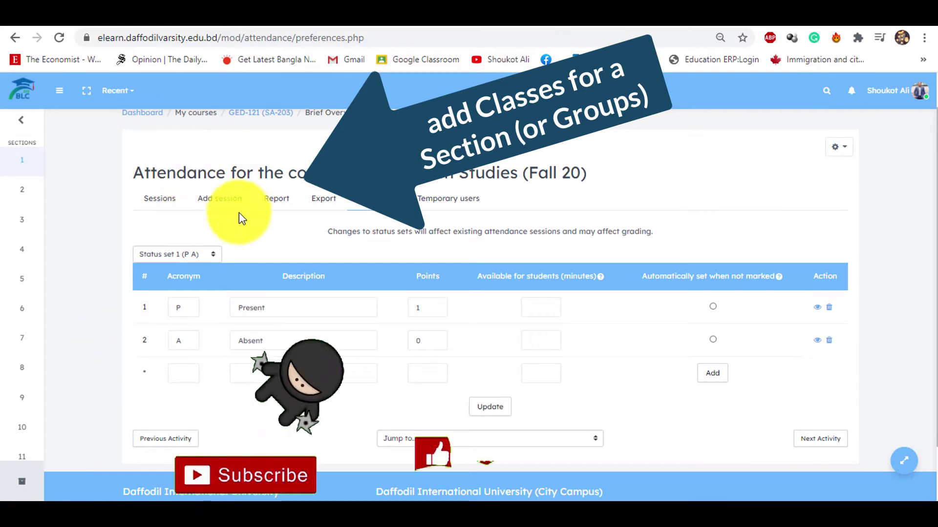
# Step: Start adding an attendance session and choose BBA PC as its student group
pyautogui.click(218, 204)
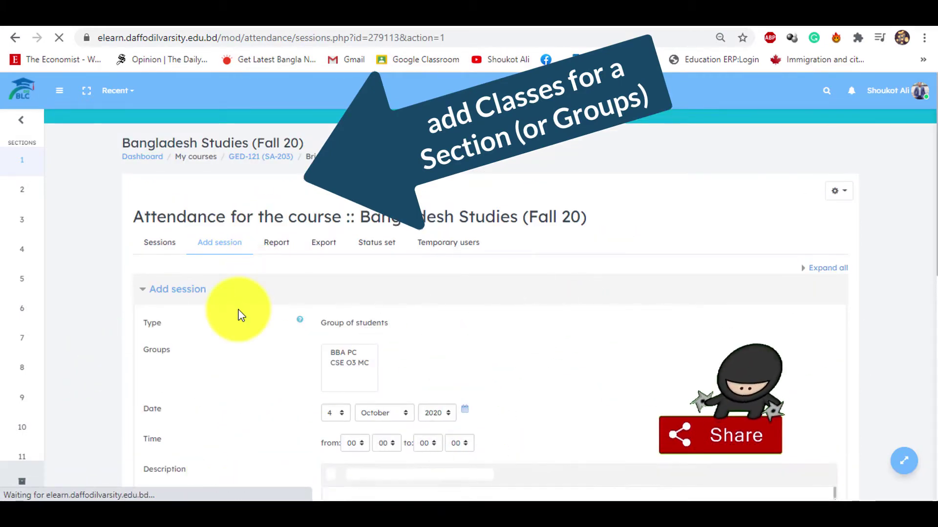
pyautogui.scroll(-2, 238, 314)
pyautogui.scroll(-2, 238, 314)
pyautogui.scroll(2, 268, 278)
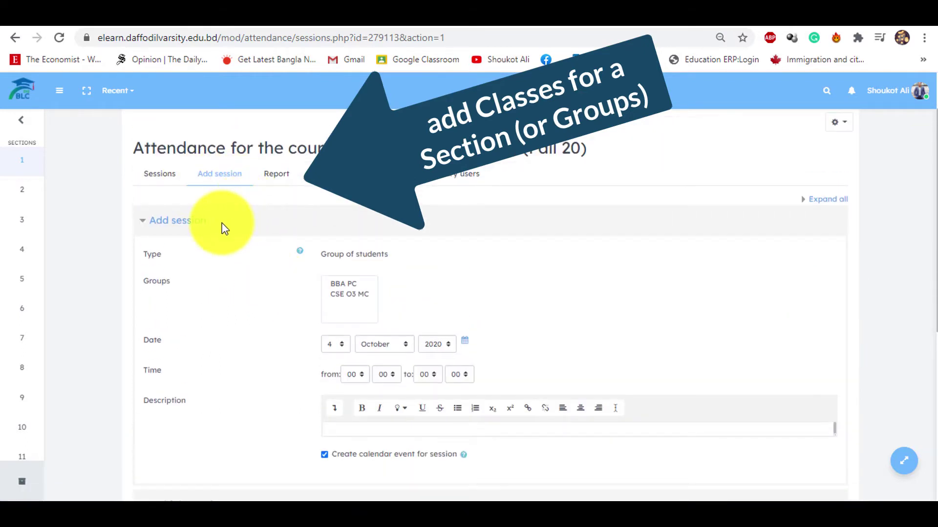
pyautogui.moveTo(320, 255); pyautogui.dragTo(408, 258)
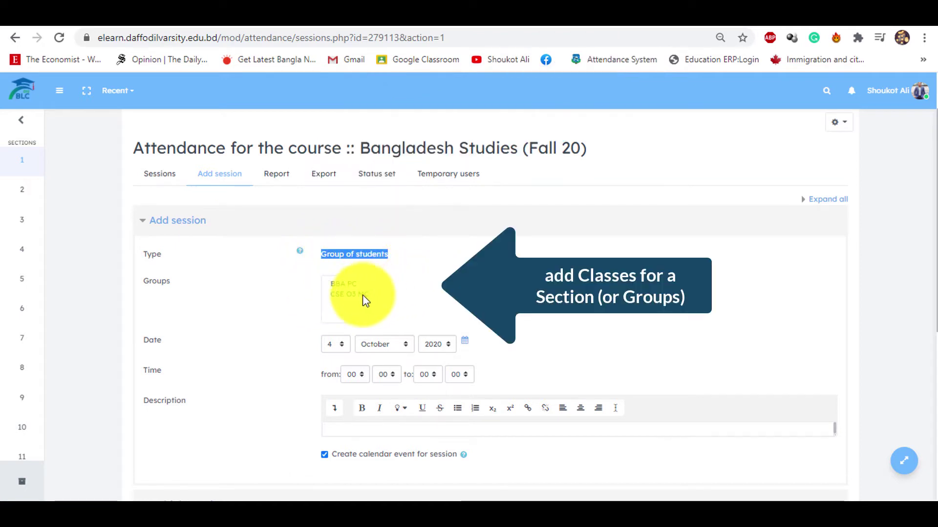
pyautogui.scroll(-2, 449, 259)
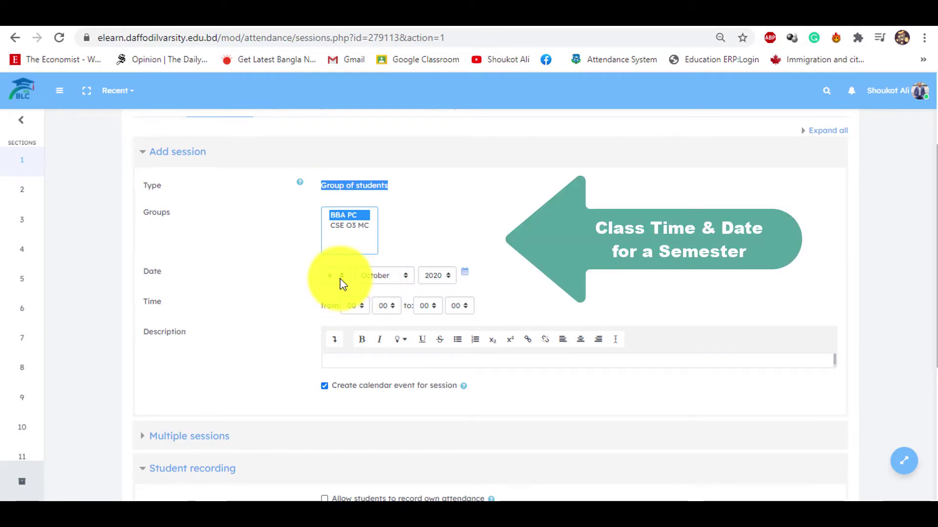
# Step: Set the session date to 13 September 2020, keeping the BBA PC group selected
pyautogui.click(341, 279)
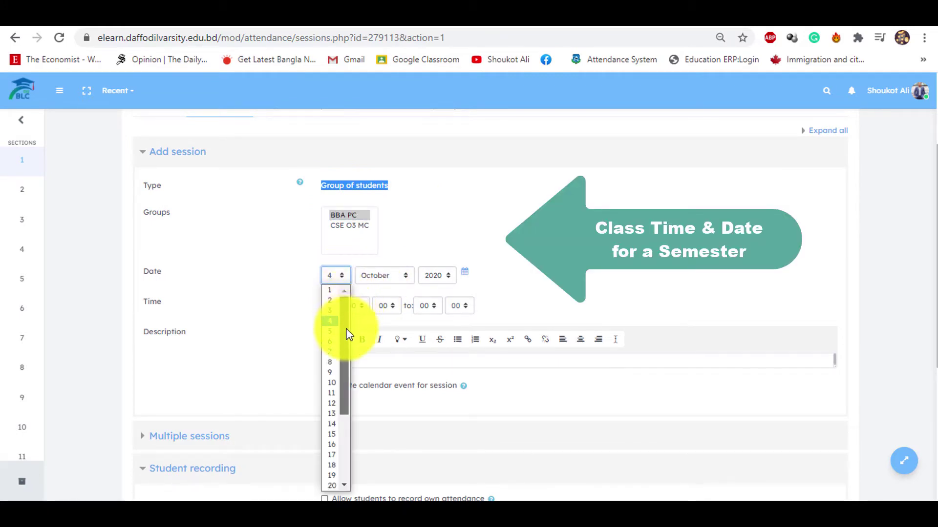
pyautogui.scroll(-2, 347, 335)
pyautogui.click(332, 366)
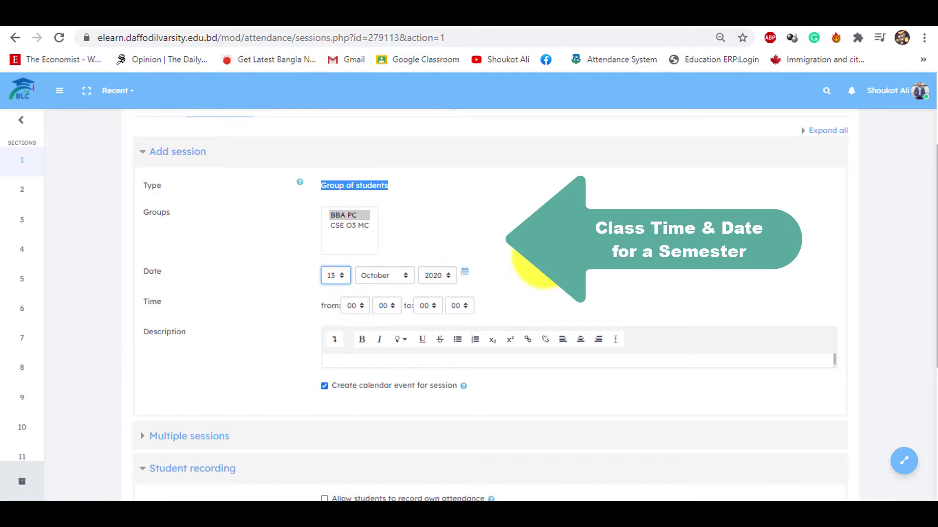
pyautogui.click(400, 275)
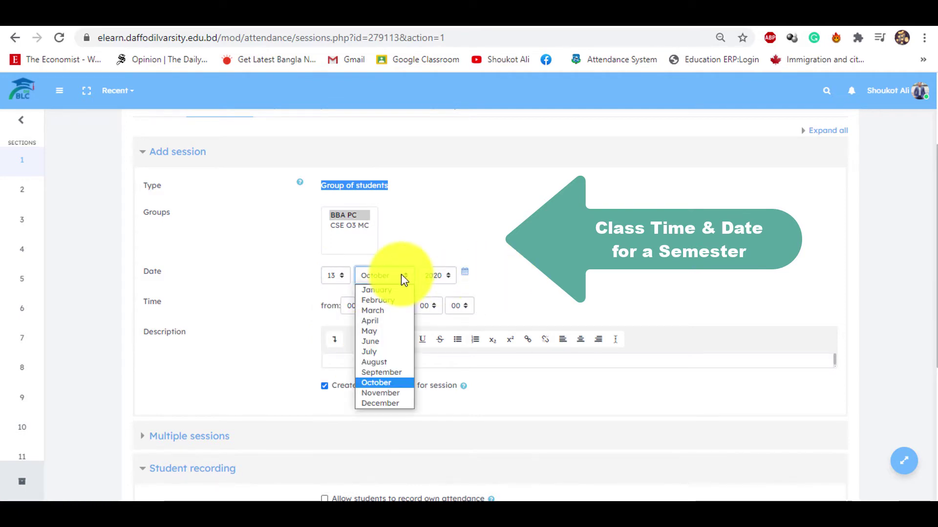
pyautogui.click(400, 371)
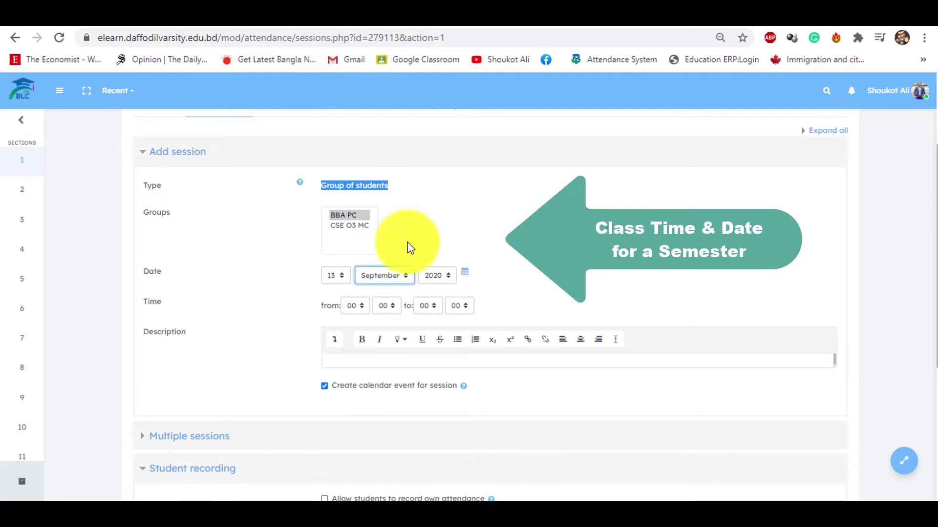
pyautogui.click(359, 215)
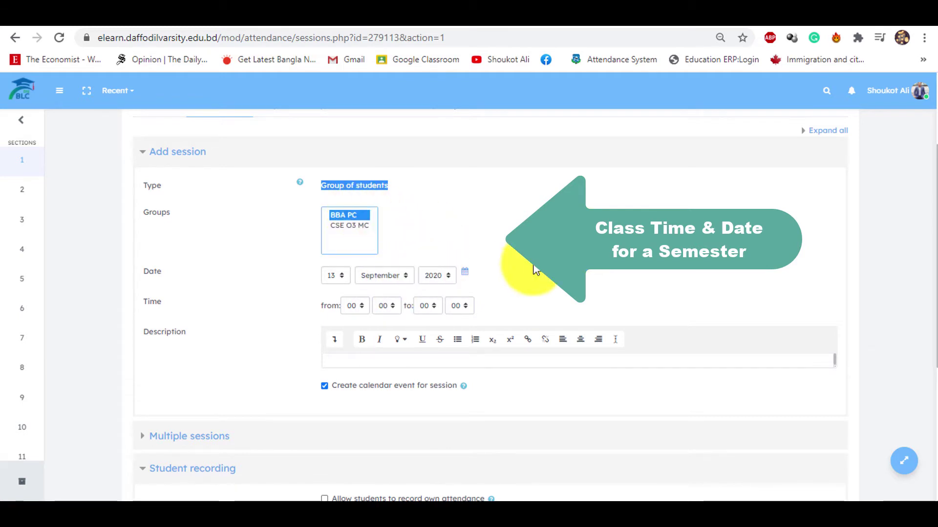
# Step: Set the session's start time to 01:00
pyautogui.scroll(-1, 534, 270)
pyautogui.click(362, 238)
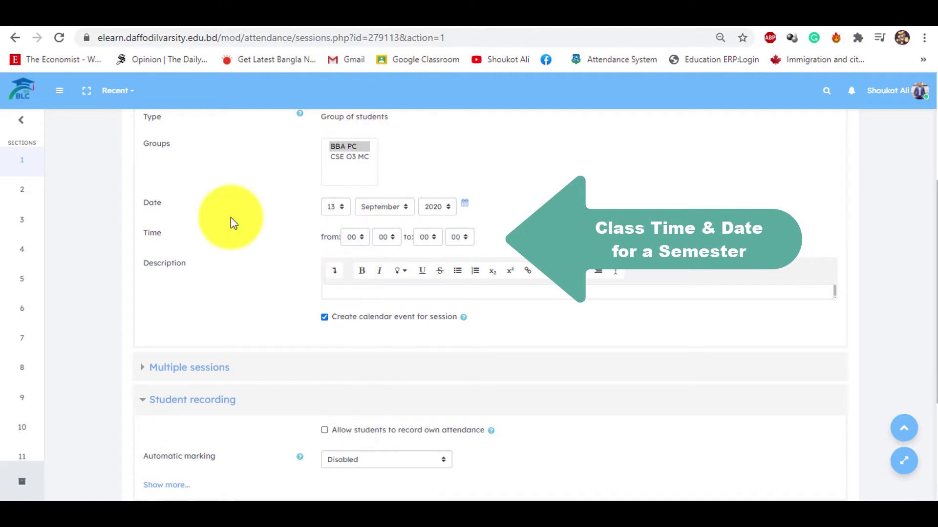
pyautogui.click(362, 239)
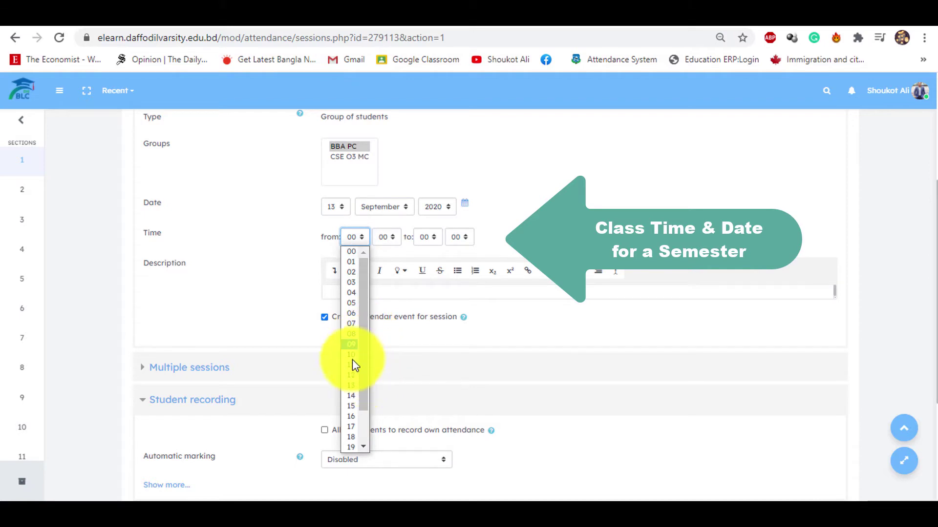
pyautogui.click(352, 262)
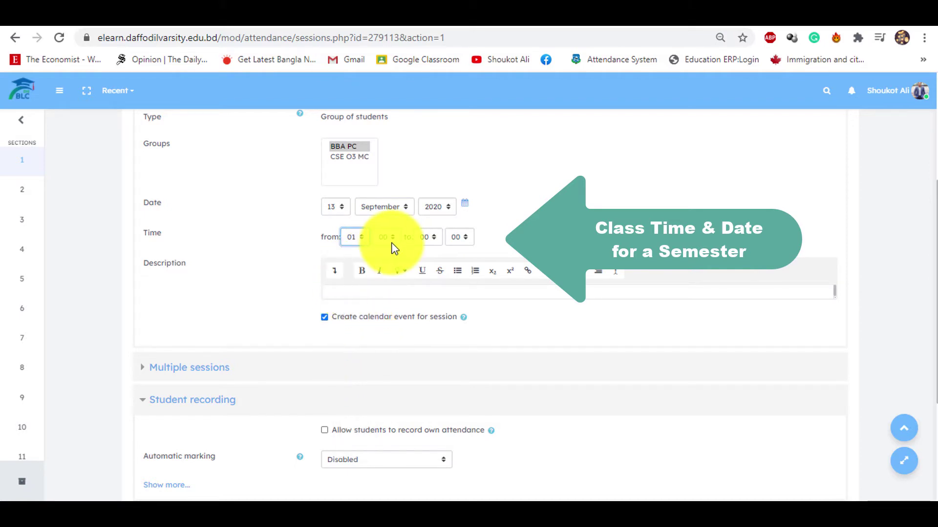
pyautogui.click(389, 238)
pyautogui.click(432, 237)
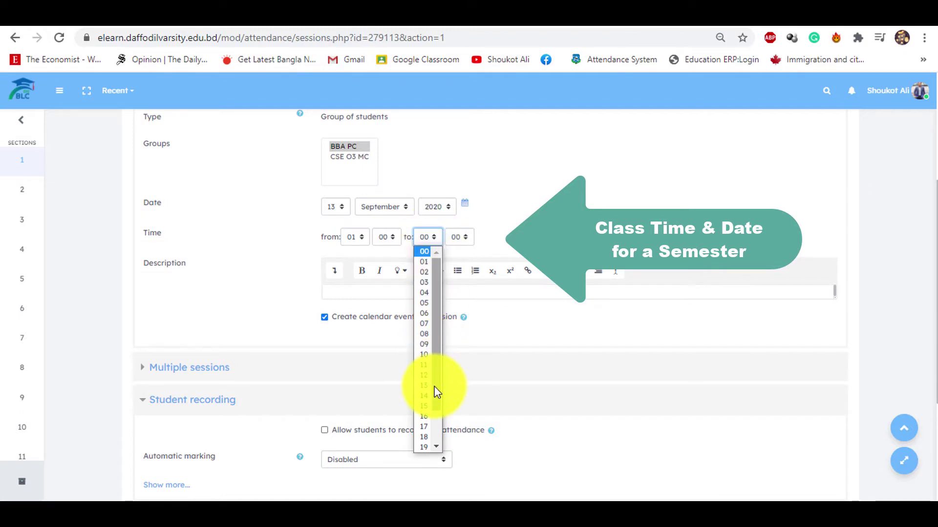
# Step: Set the session's start time to 13:00 and its end time to 14:30
pyautogui.click(360, 240)
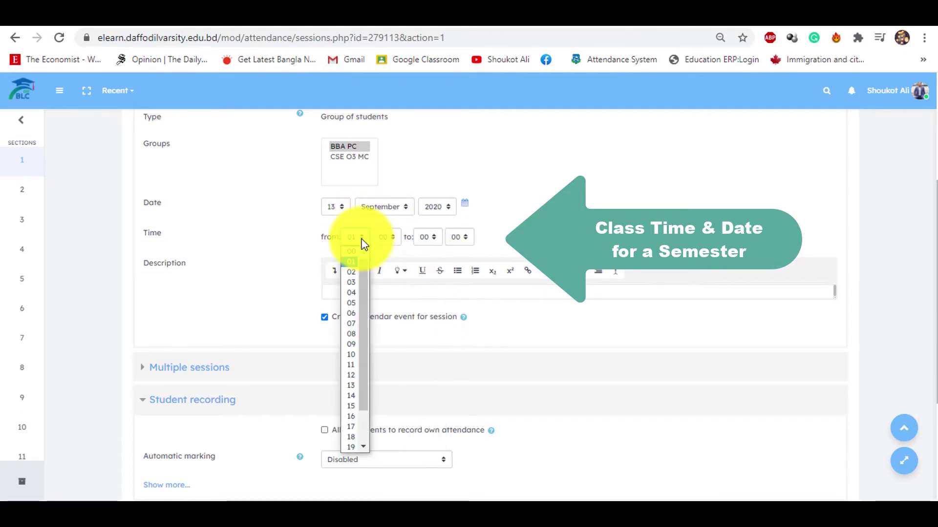
pyautogui.scroll(-2, 359, 336)
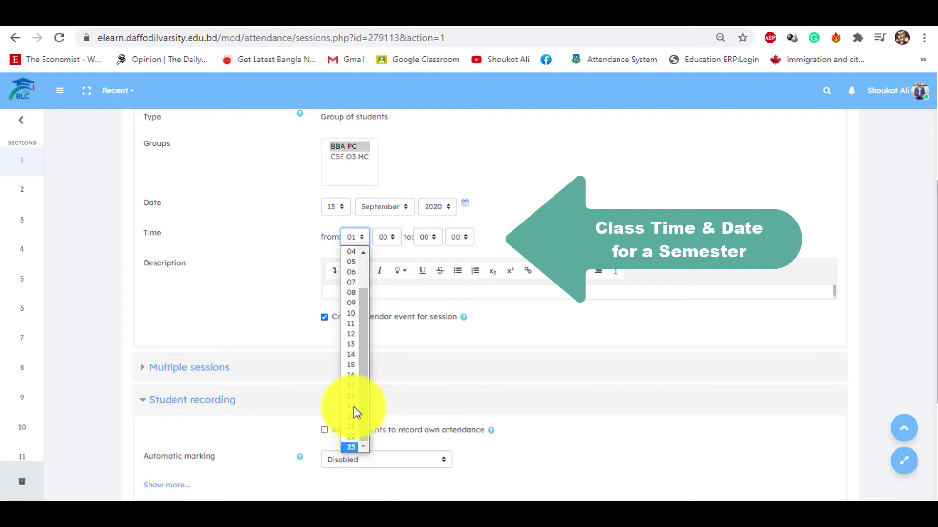
pyautogui.click(352, 344)
pyautogui.click(429, 237)
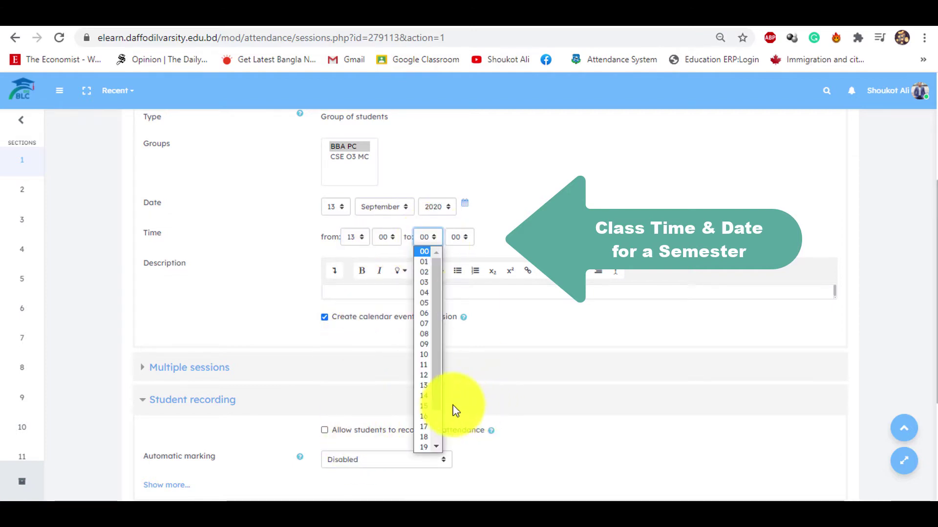
pyautogui.click(428, 395)
pyautogui.click(462, 239)
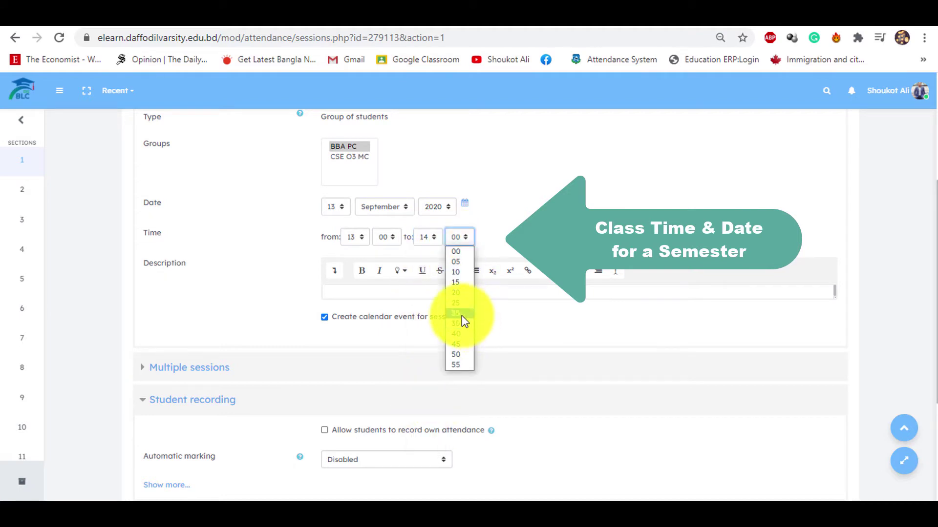
pyautogui.click(462, 314)
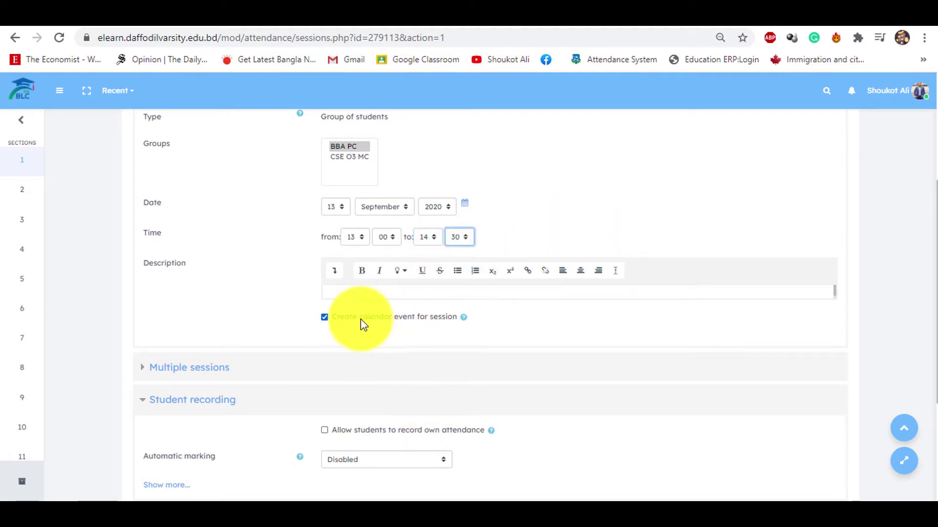
# Step: Review the session's calendar event option and its group, date, time and description fields
pyautogui.moveTo(445, 320); pyautogui.dragTo(464, 324)
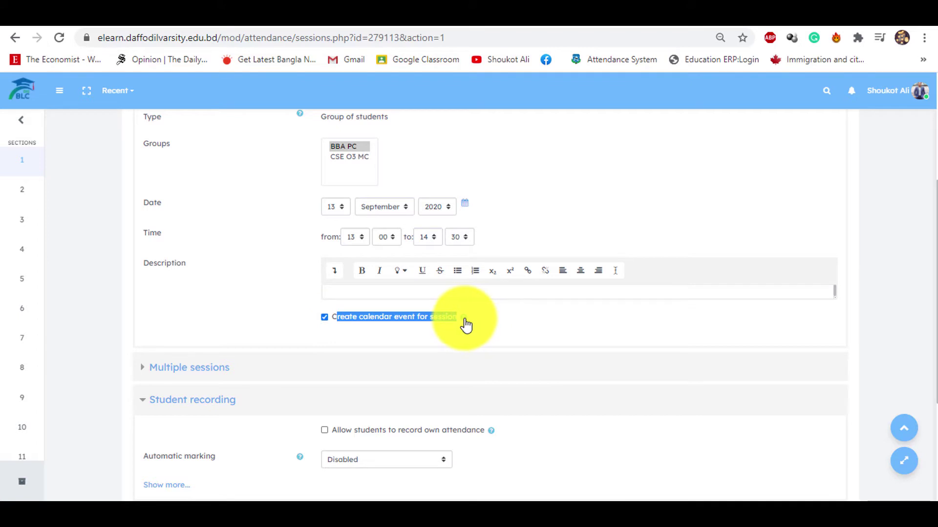
pyautogui.click(465, 320)
pyautogui.click(682, 323)
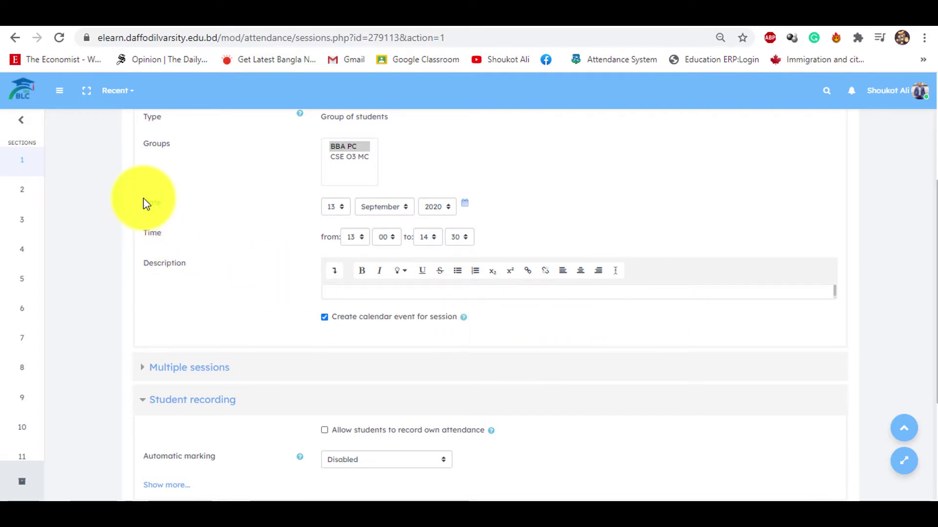
pyautogui.moveTo(145, 202); pyautogui.dragTo(172, 217)
pyautogui.scroll(1, 168, 217)
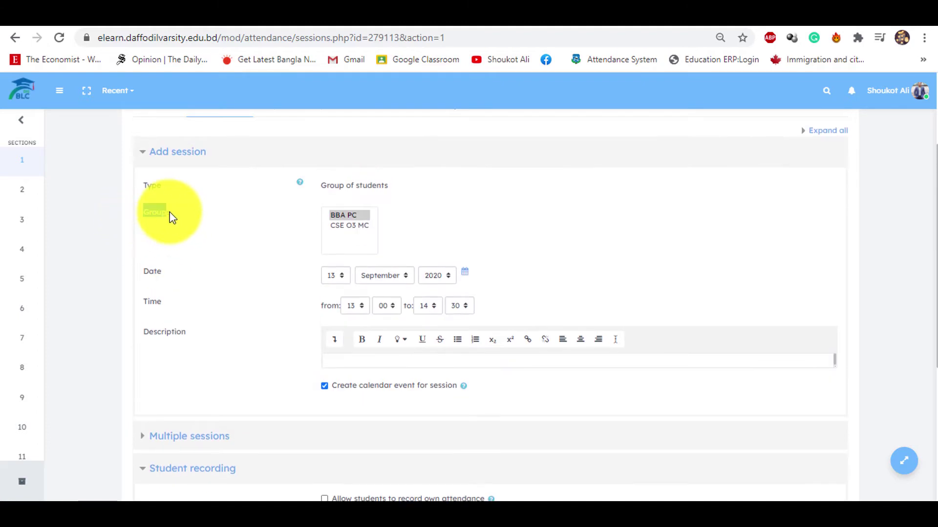
pyautogui.moveTo(142, 306); pyautogui.dragTo(170, 313)
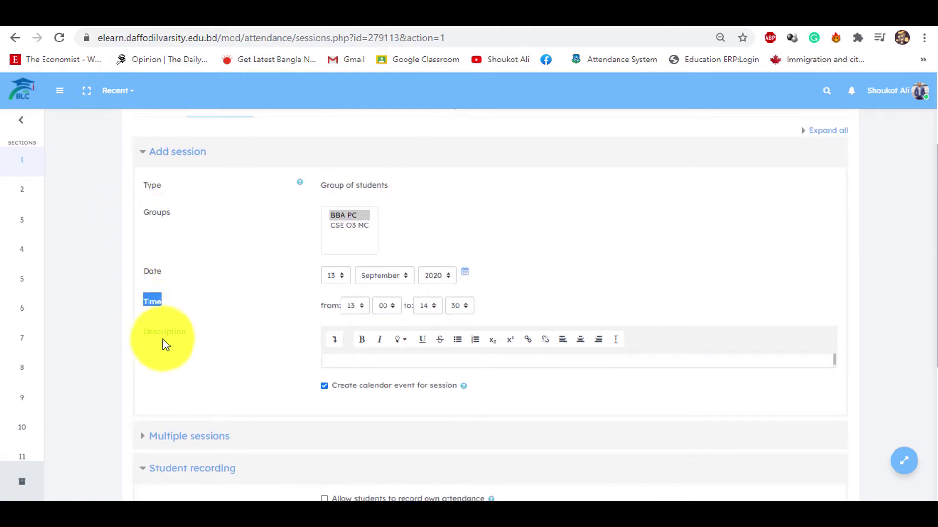
pyautogui.scroll(-3, 192, 340)
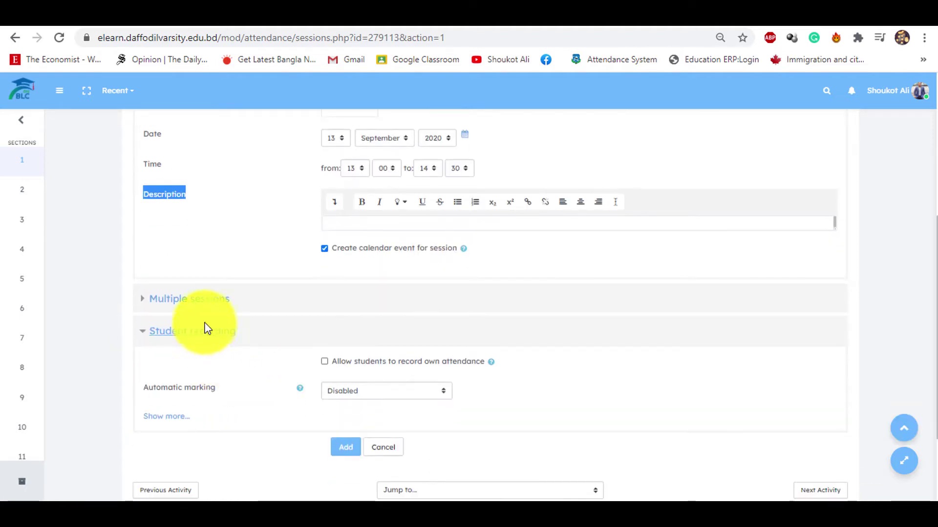
# Step: Enable repeating the session under multiple sessions and choose Sunday as the repeat day
pyautogui.click(206, 304)
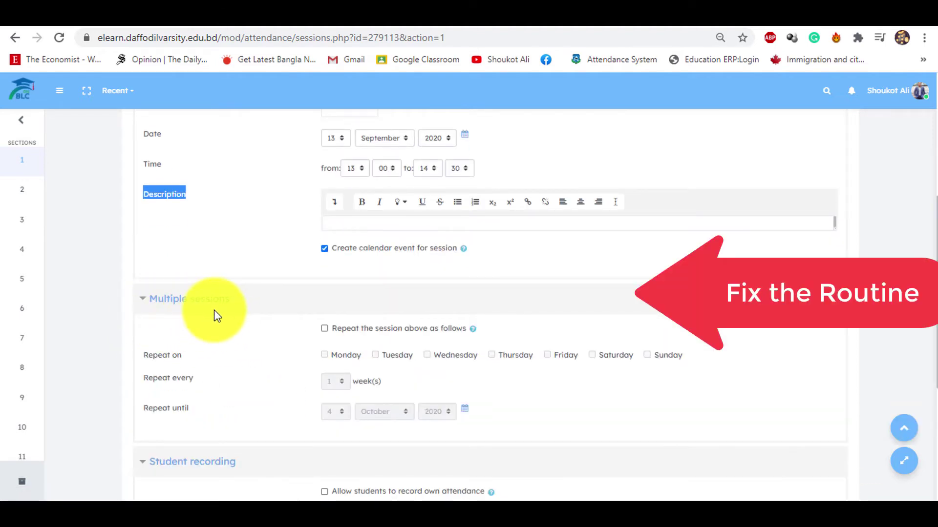
pyautogui.click(325, 329)
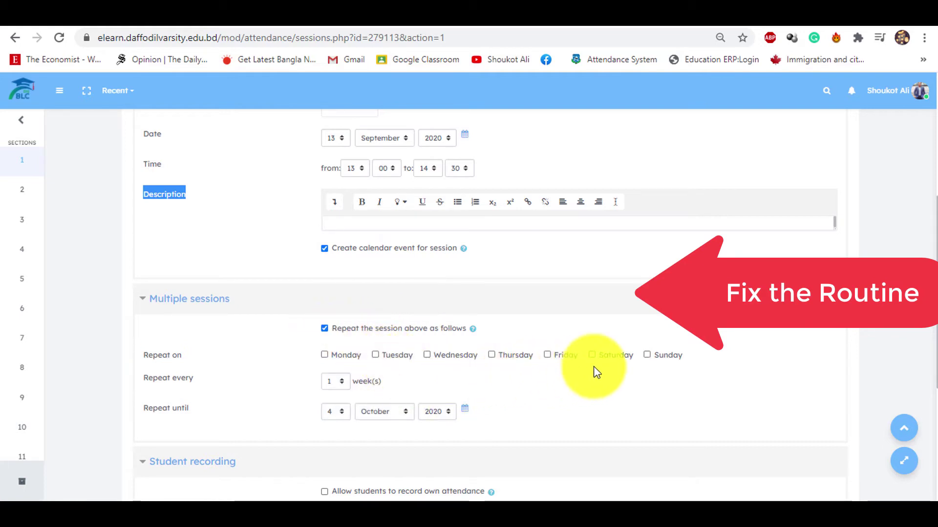
pyautogui.click(648, 355)
pyautogui.scroll(-1, 654, 371)
pyautogui.scroll(-3, 654, 379)
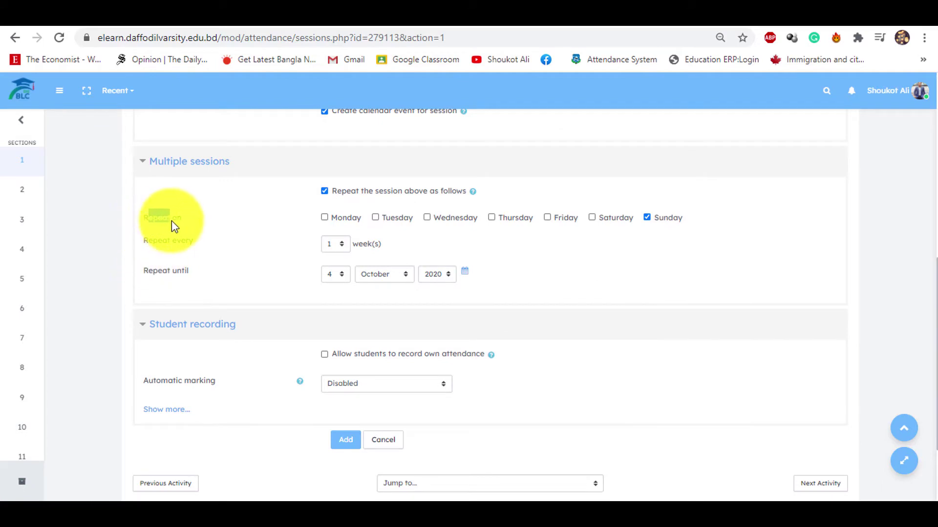
# Step: Set the session's repeat end date to 31 December 2020
pyautogui.moveTo(145, 222); pyautogui.dragTo(197, 244)
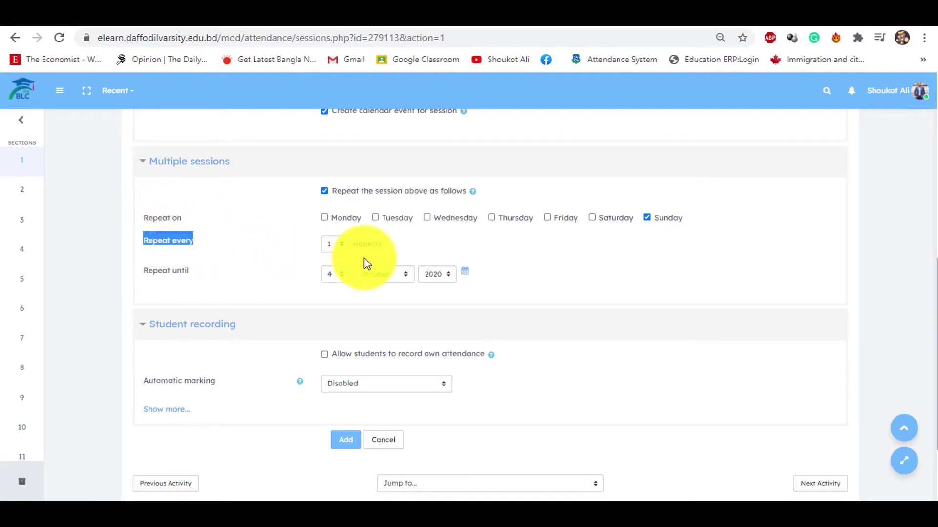
pyautogui.moveTo(141, 272); pyautogui.dragTo(192, 273)
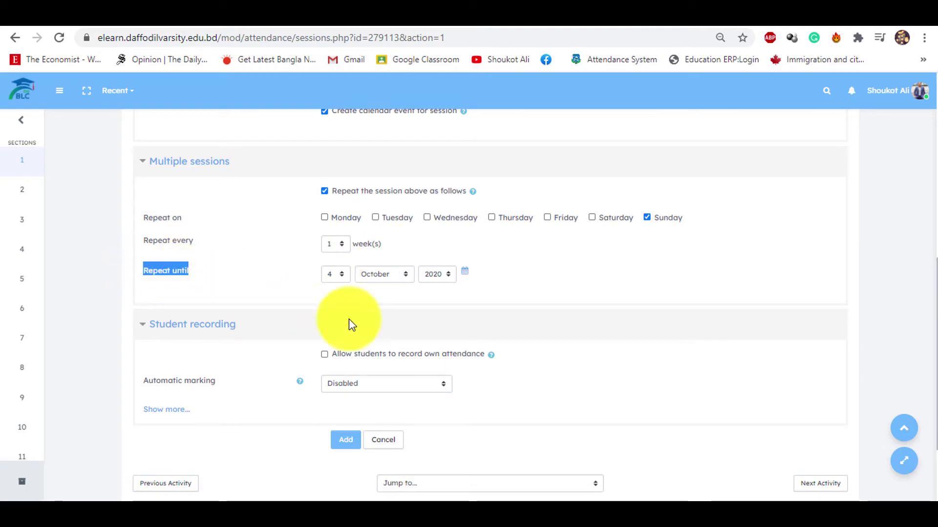
pyautogui.click(401, 283)
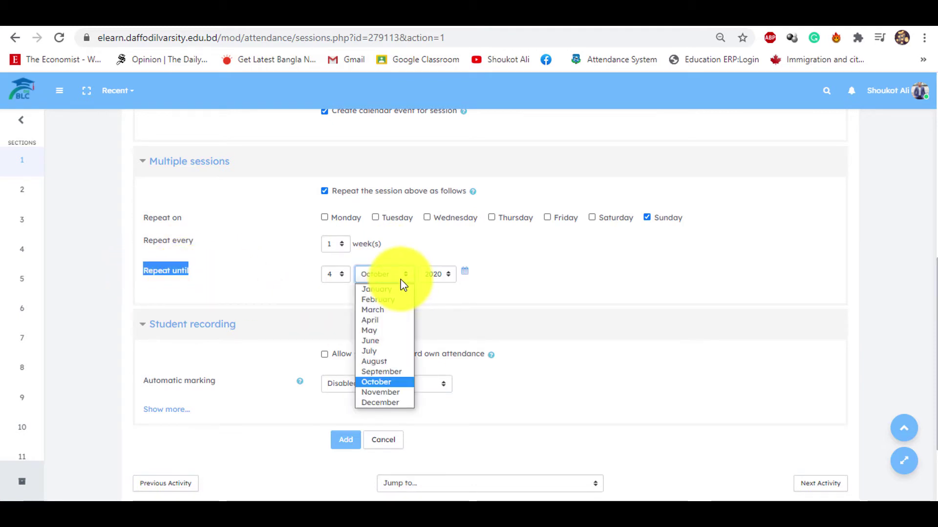
pyautogui.click(390, 402)
pyautogui.click(340, 276)
pyautogui.scroll(-3, 341, 470)
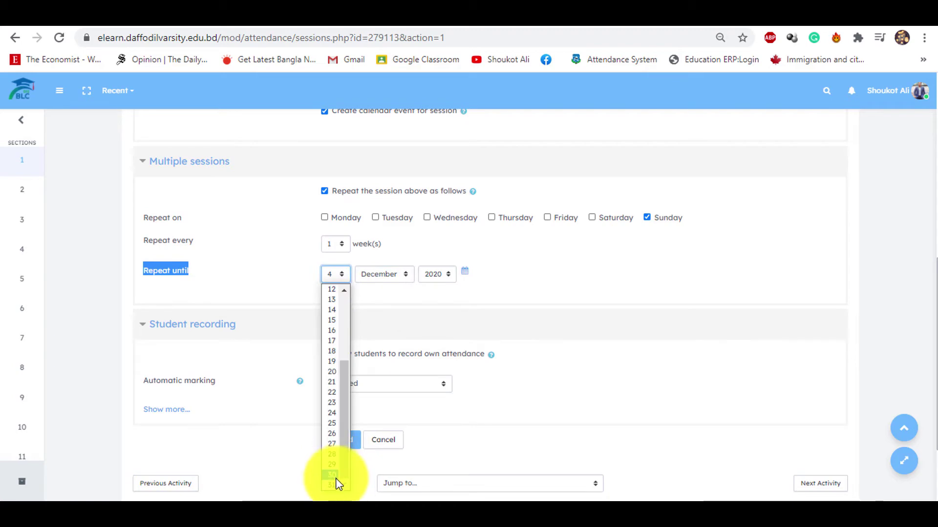
pyautogui.click(341, 472)
# Step: Show the additional student recording settings and allow students to record their own attendance
pyautogui.scroll(-3, 274, 413)
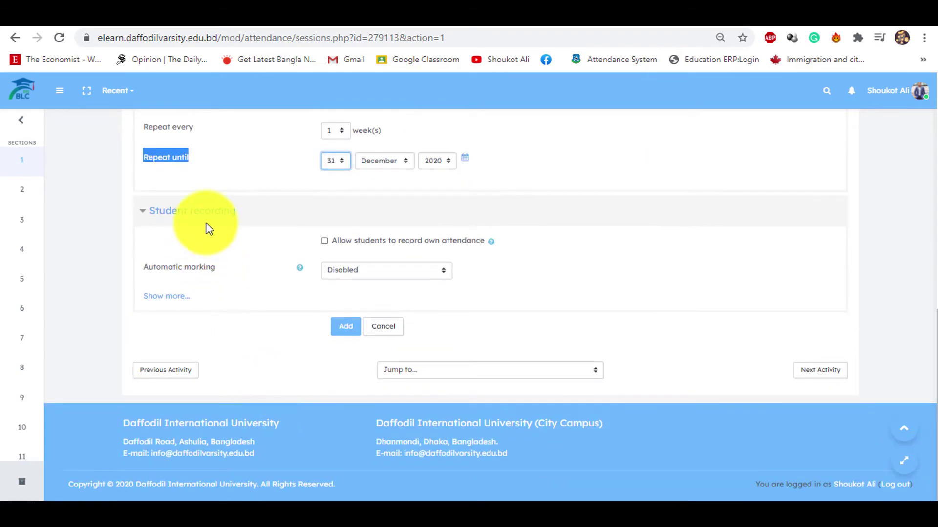
pyautogui.click(207, 219)
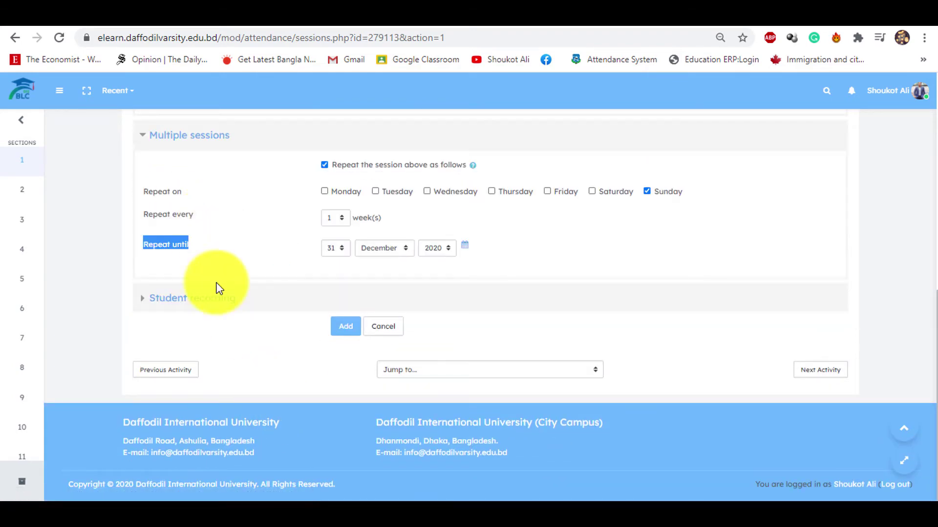
pyautogui.click(209, 308)
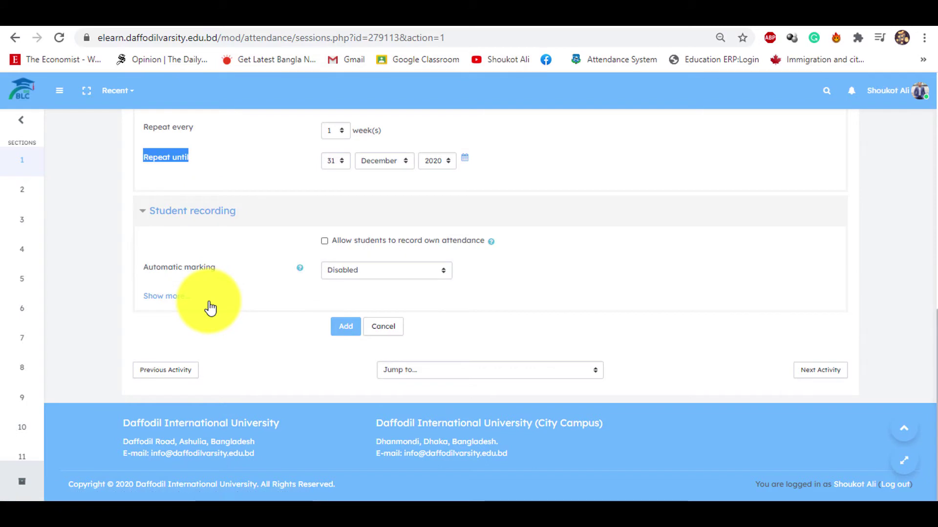
pyautogui.click(158, 296)
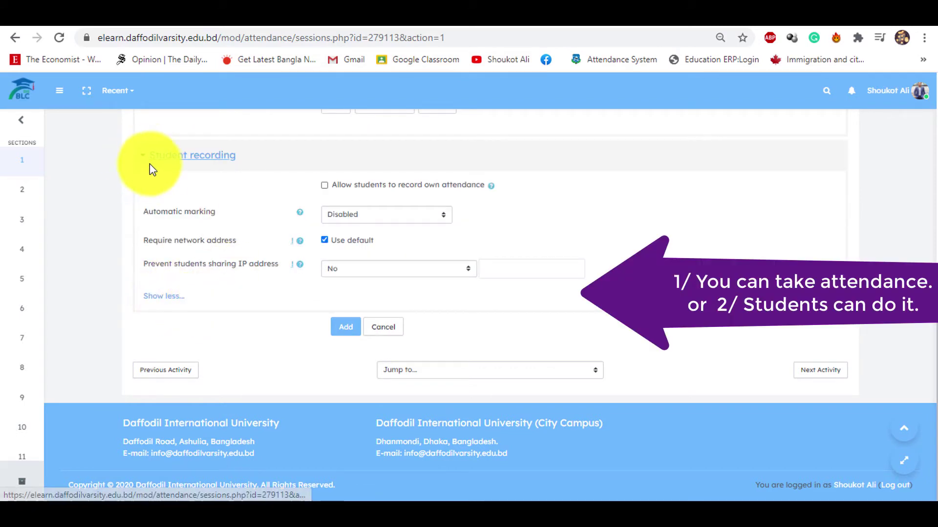
pyautogui.click(325, 186)
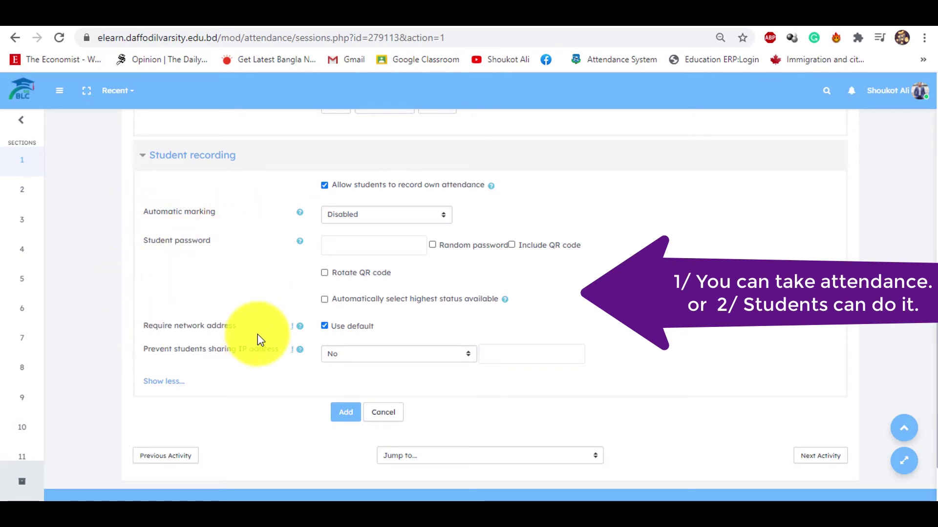
pyautogui.click(324, 186)
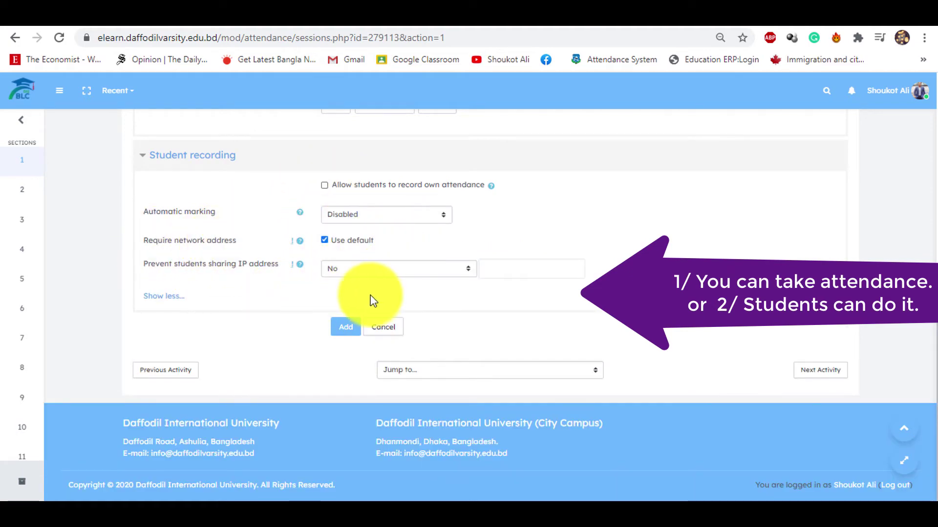
pyautogui.click(326, 187)
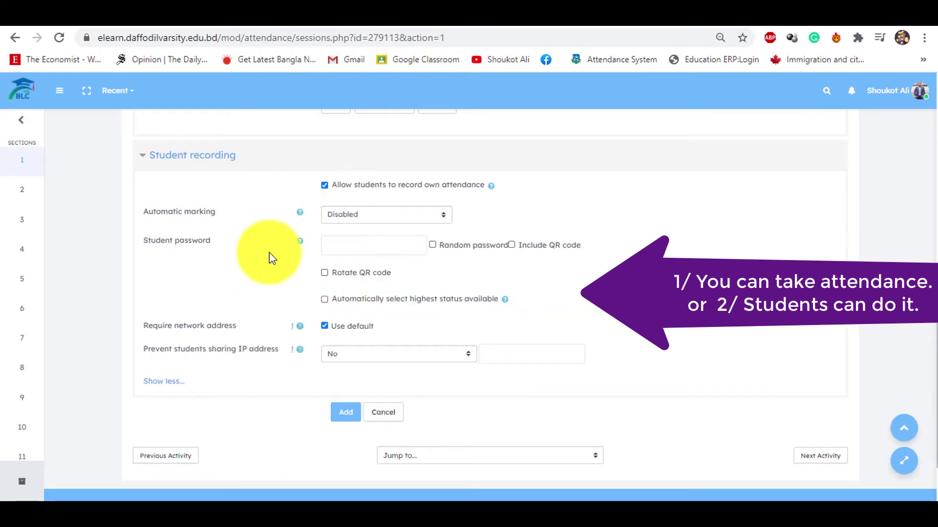
# Step: Try out a student password for the session and clear the field again
pyautogui.moveTo(148, 242); pyautogui.dragTo(355, 243)
pyautogui.click(354, 242)
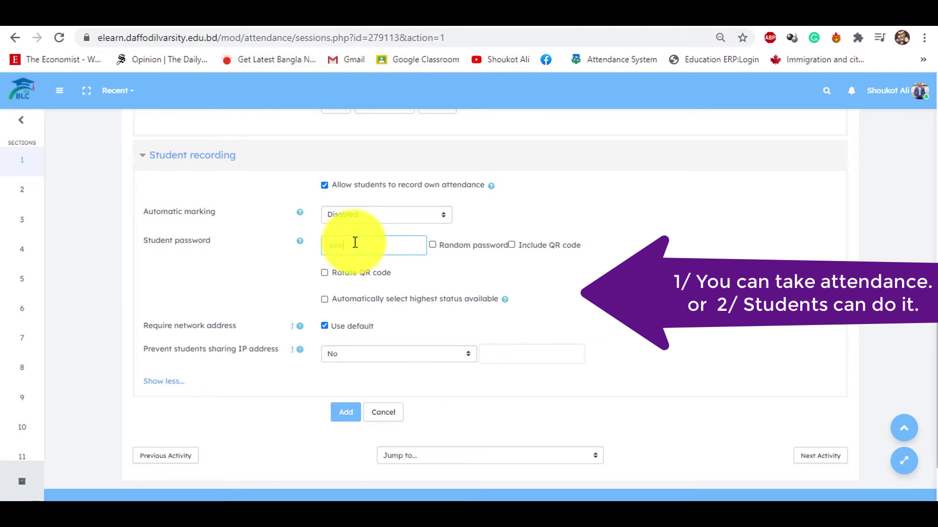
pyautogui.write('oooo')
pyautogui.moveTo(372, 247); pyautogui.dragTo(299, 272)
pyautogui.press('BackSpace')
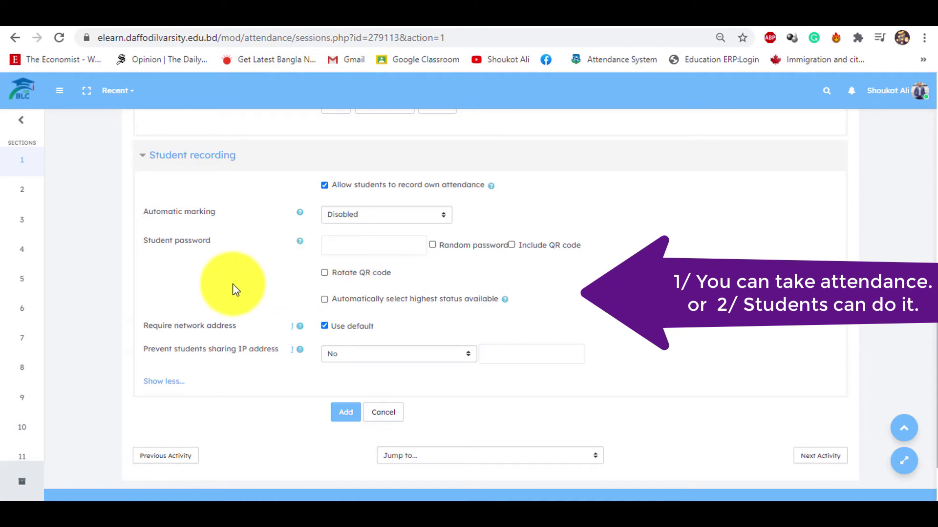
# Step: Examine the options for preventing students from sharing an IP address, keeping it set to No
pyautogui.scroll(-2, 233, 285)
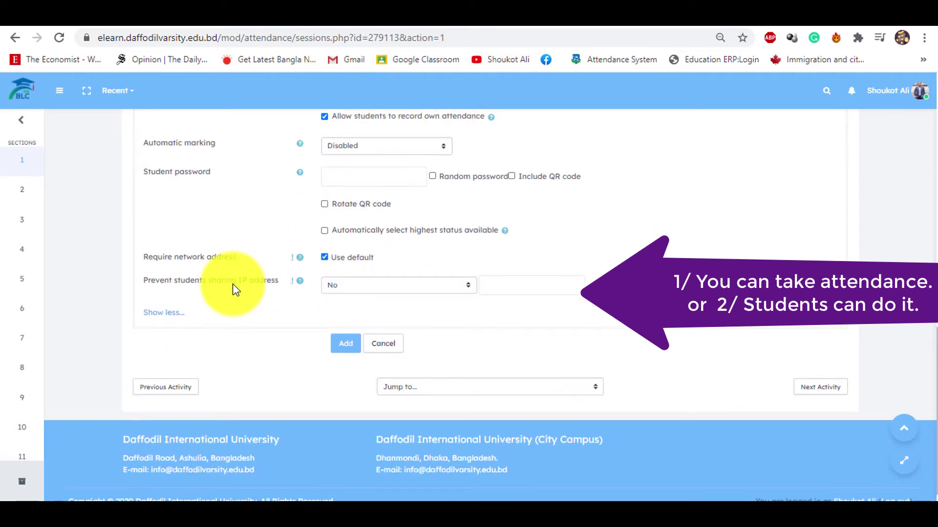
pyautogui.scroll(2, 233, 289)
pyautogui.scroll(-2, 234, 289)
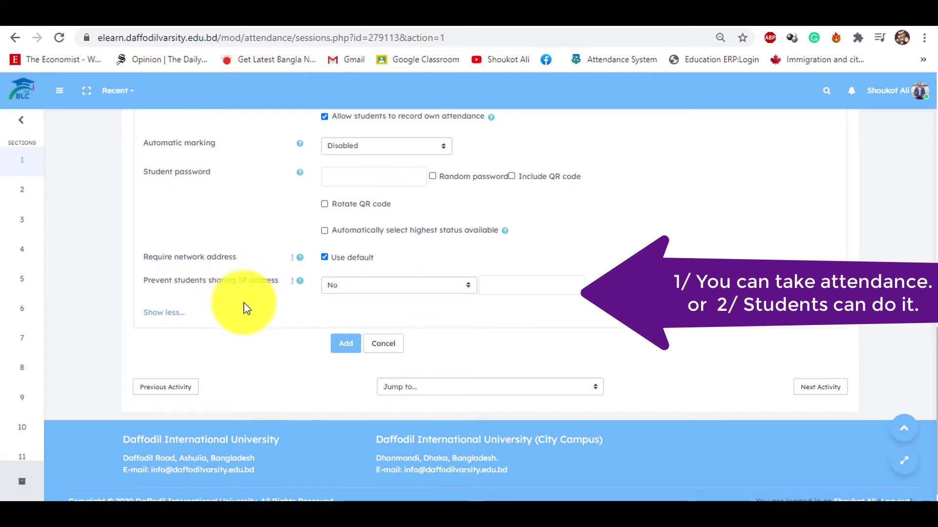
pyautogui.click(369, 285)
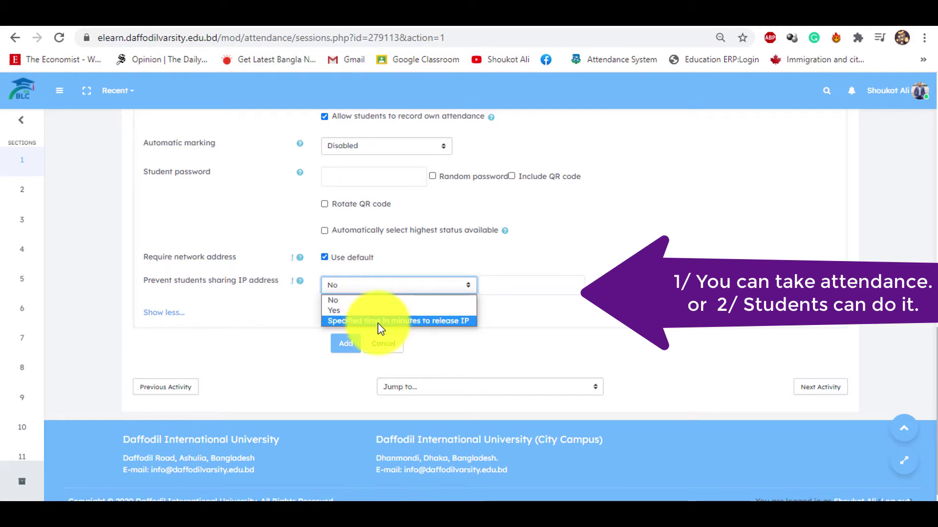
pyautogui.click(386, 291)
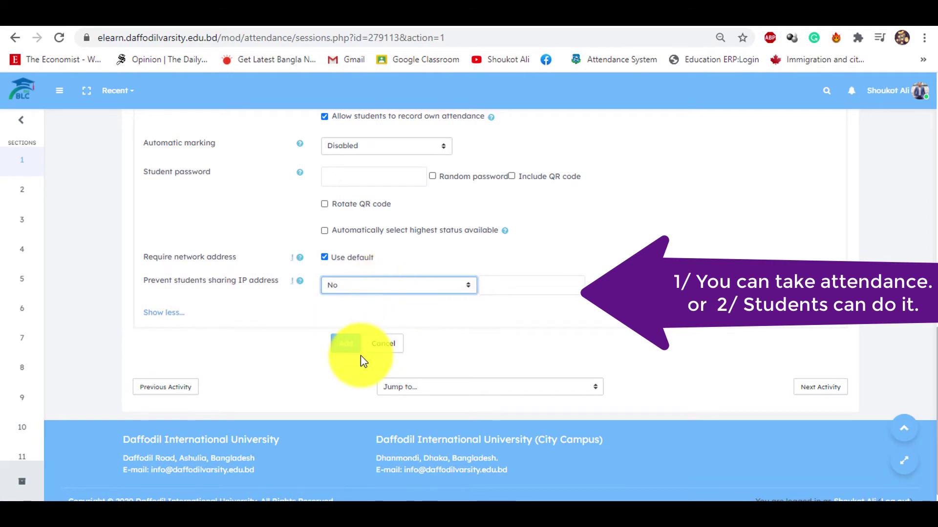
# Step: Review the complete session form, from the group and schedule to the repeat and student recording settings
pyautogui.scroll(15, 299, 351)
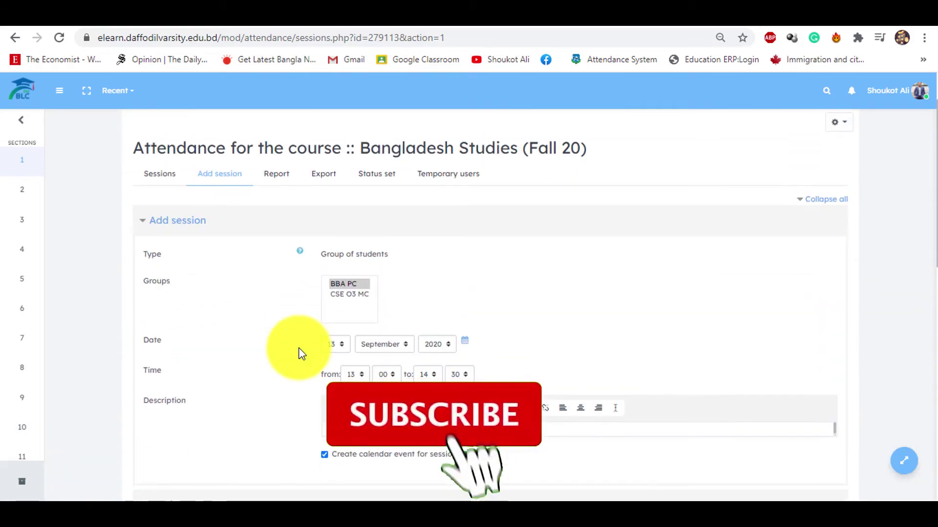
pyautogui.scroll(-2, 301, 354)
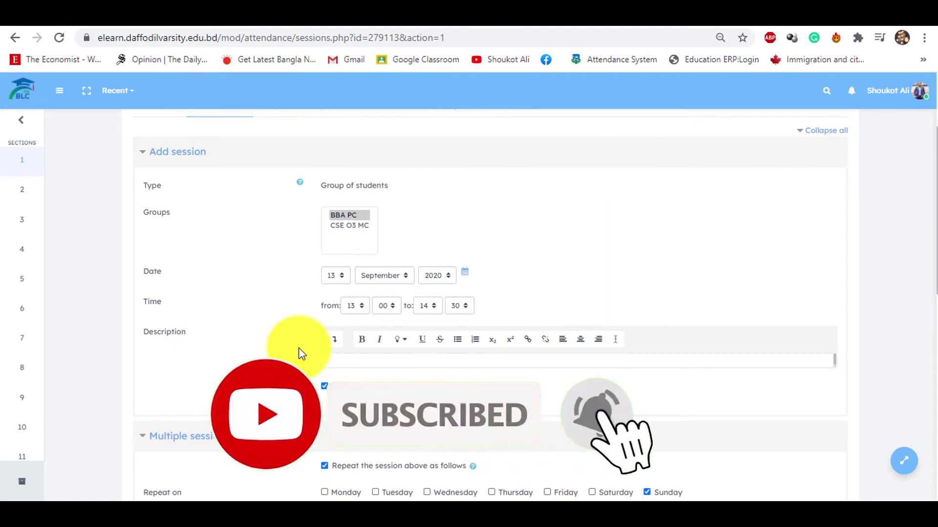
pyautogui.scroll(-1, 301, 354)
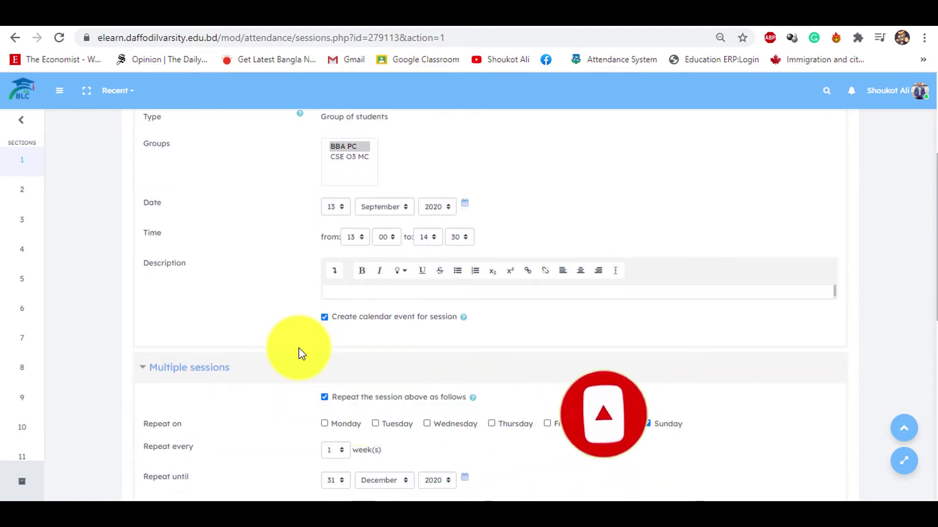
pyautogui.scroll(-1, 301, 353)
pyautogui.scroll(-2, 280, 350)
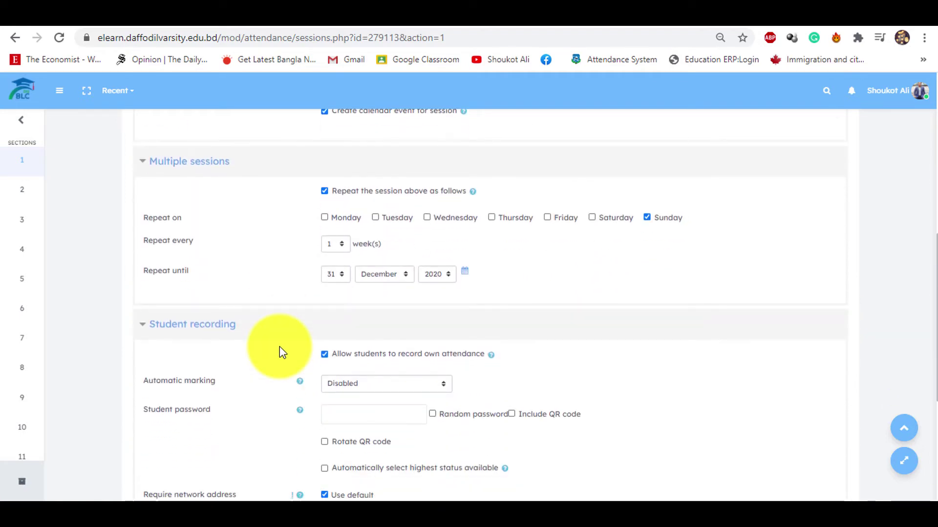
pyautogui.scroll(-2, 279, 351)
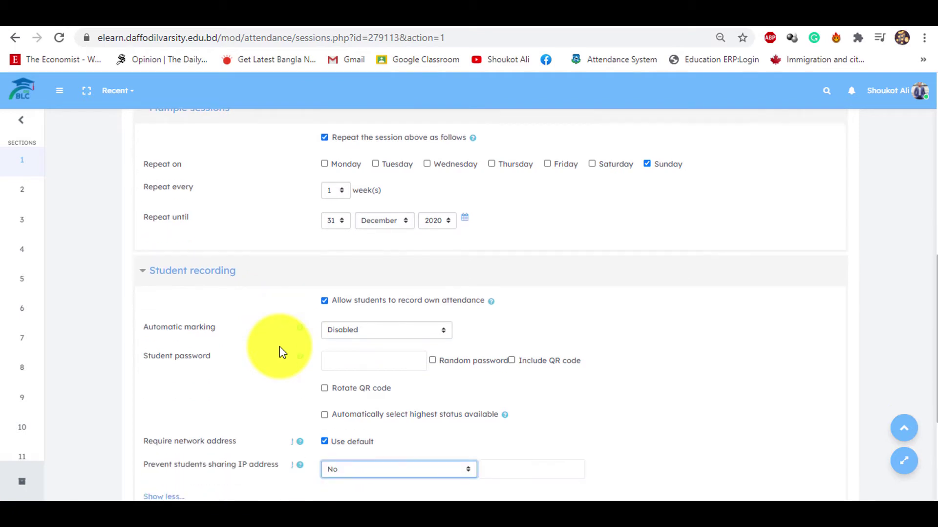
# Step: Add the weekly Sunday sessions for BBA PC with the entered settings
pyautogui.scroll(-2, 279, 350)
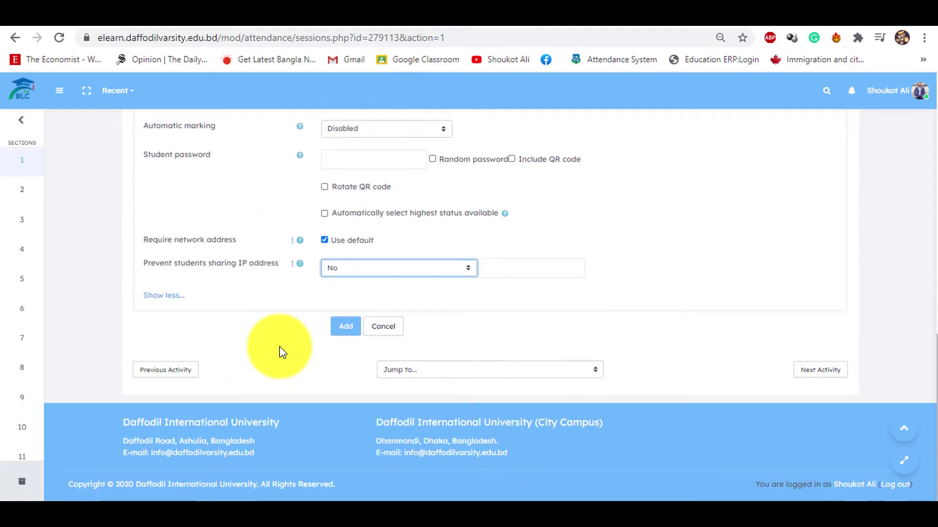
pyautogui.click(345, 328)
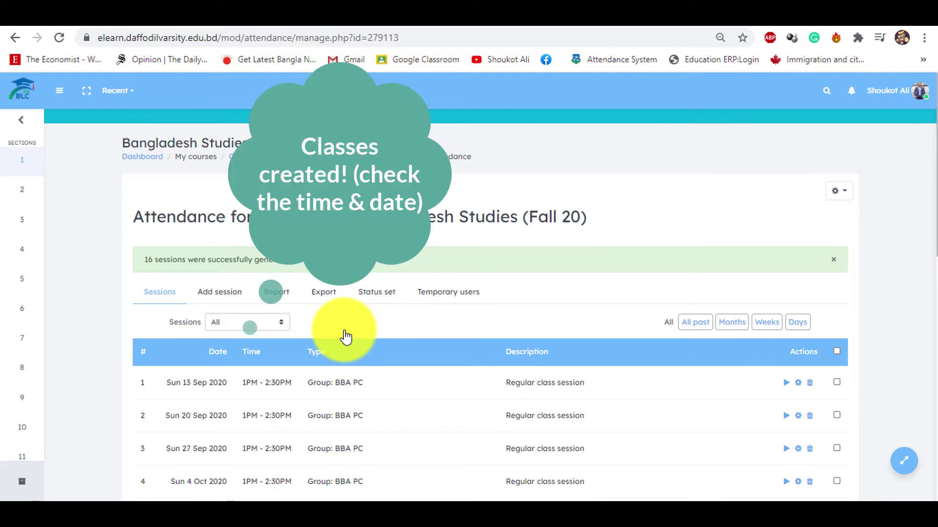
# Step: Review the generated session list, checking each session's date, time, group and description
pyautogui.scroll(-1, 345, 337)
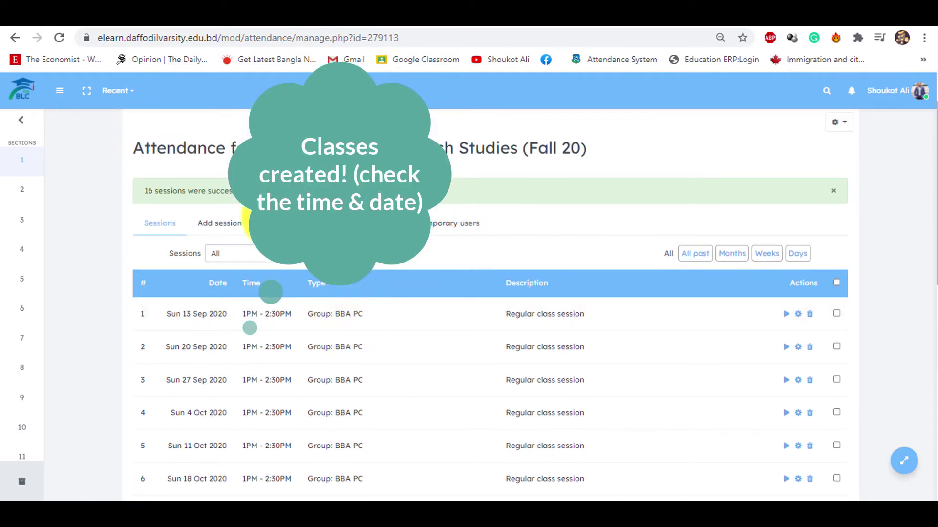
pyautogui.moveTo(145, 190); pyautogui.dragTo(293, 191)
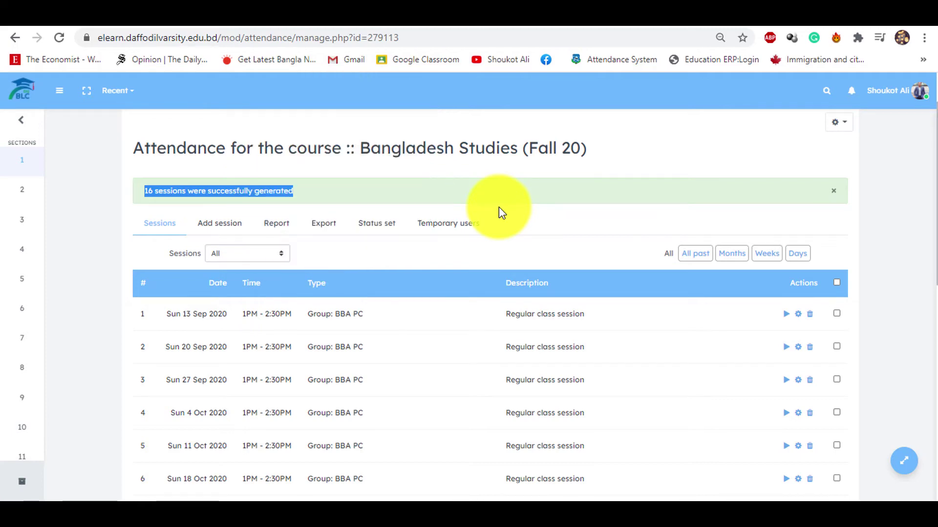
pyautogui.scroll(-1, 499, 207)
pyautogui.moveTo(188, 201); pyautogui.dragTo(201, 186)
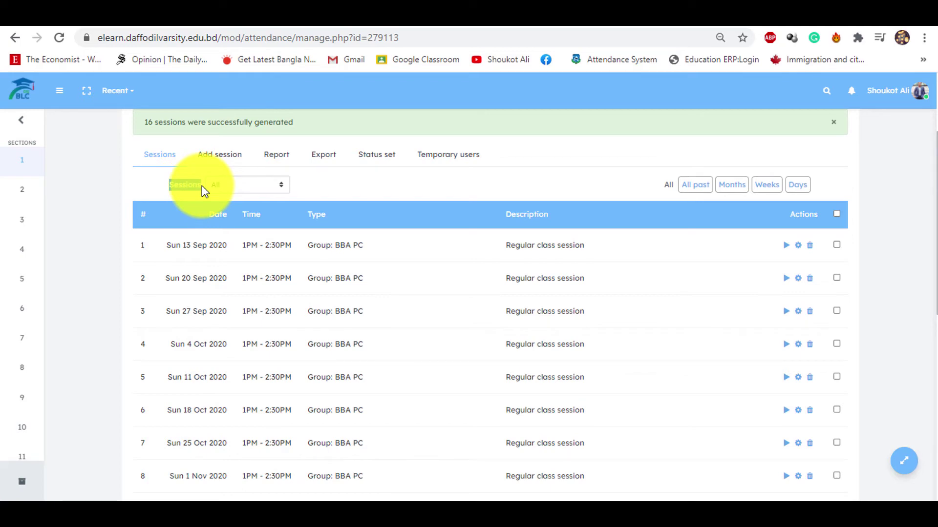
pyautogui.moveTo(167, 245); pyautogui.dragTo(377, 257)
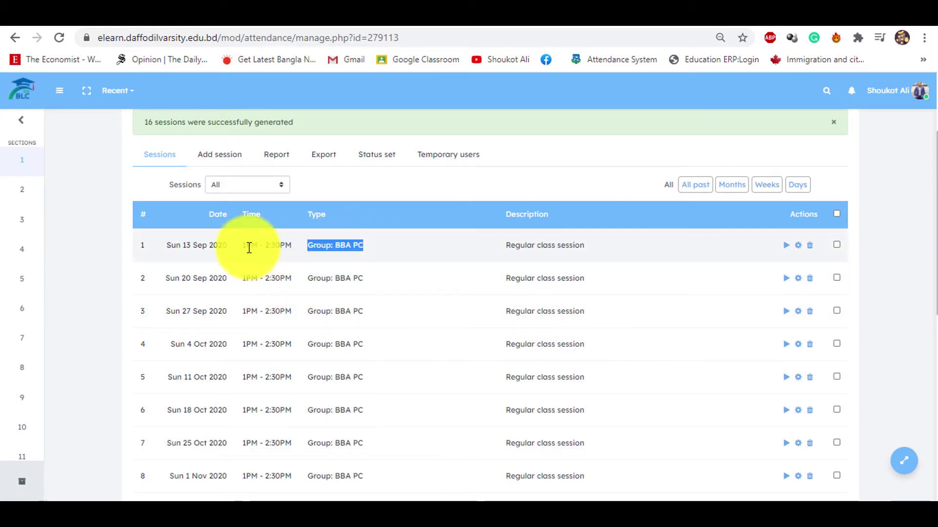
pyautogui.scroll(-9, 259, 264)
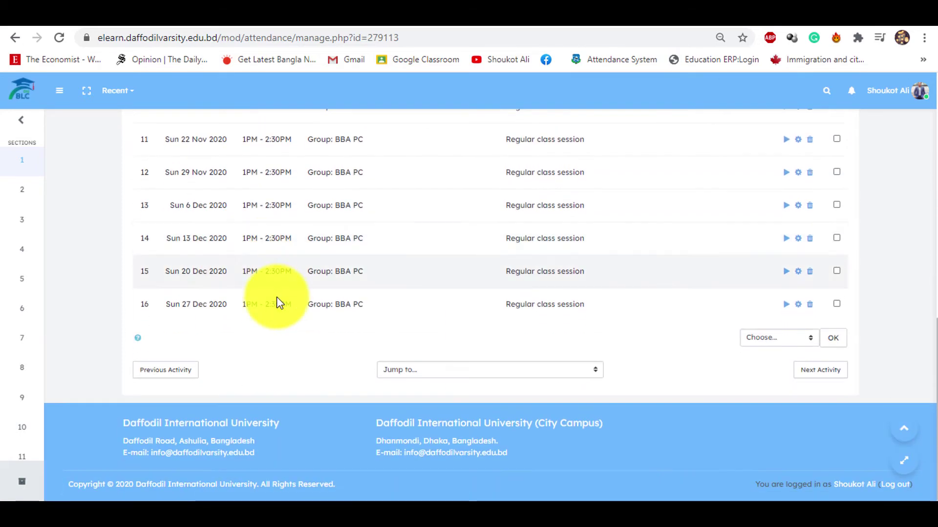
pyautogui.scroll(5, 279, 303)
pyautogui.scroll(3, 230, 289)
pyautogui.scroll(-8, 191, 233)
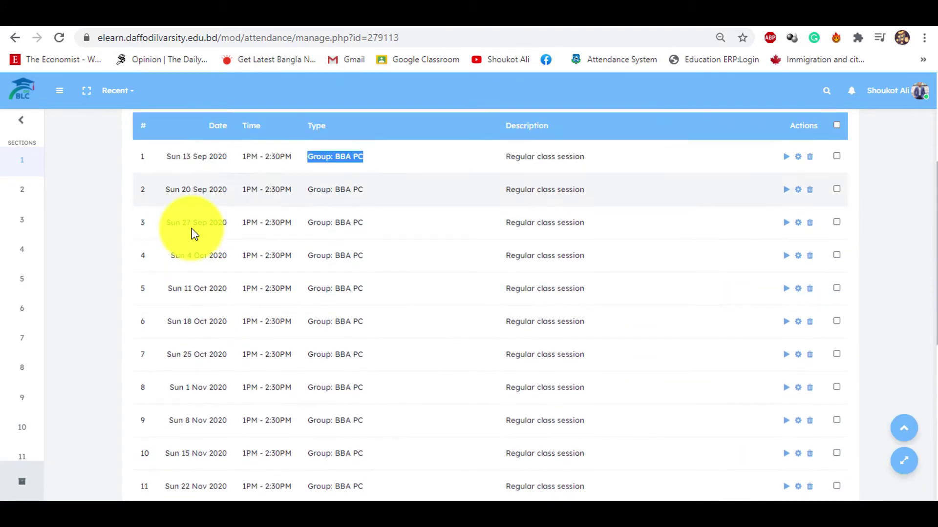
pyautogui.scroll(8, 421, 317)
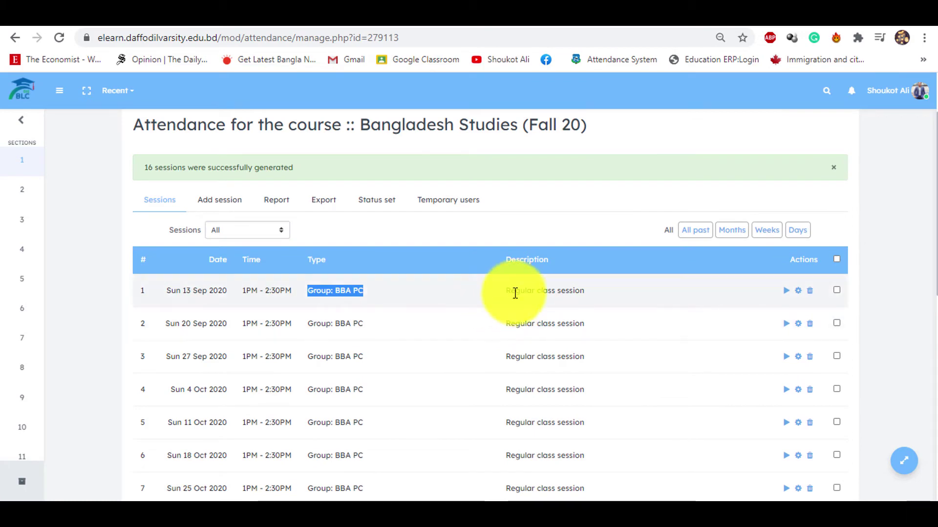
pyautogui.moveTo(507, 292); pyautogui.dragTo(616, 293)
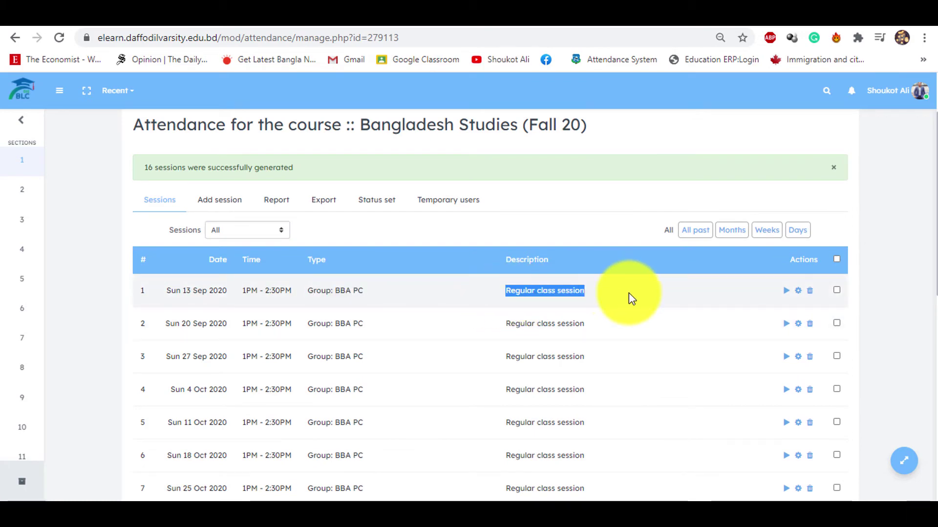
# Step: Open attendance taking for the 13 September 2020 session and look over its student list
pyautogui.click(786, 292)
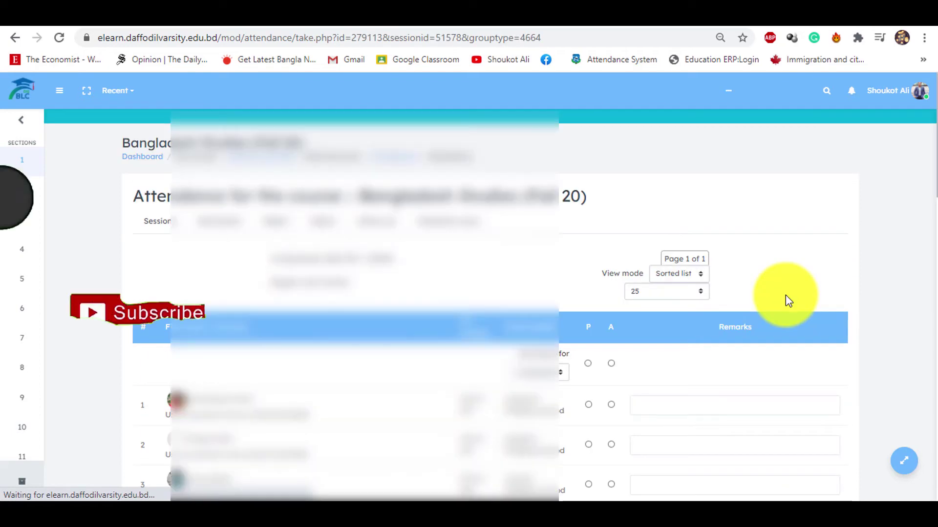
pyautogui.scroll(-7, 785, 298)
pyautogui.scroll(-15, 783, 294)
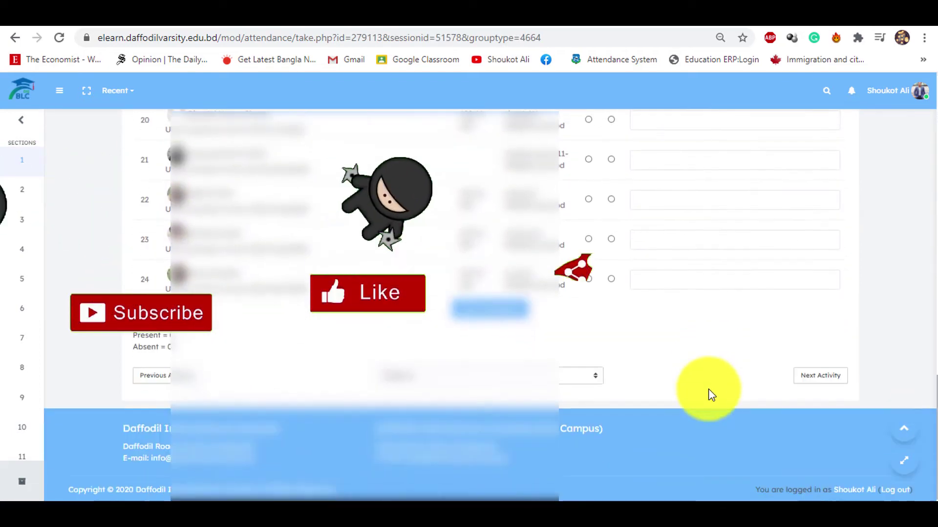
pyautogui.scroll(12, 708, 388)
pyautogui.scroll(6, 708, 388)
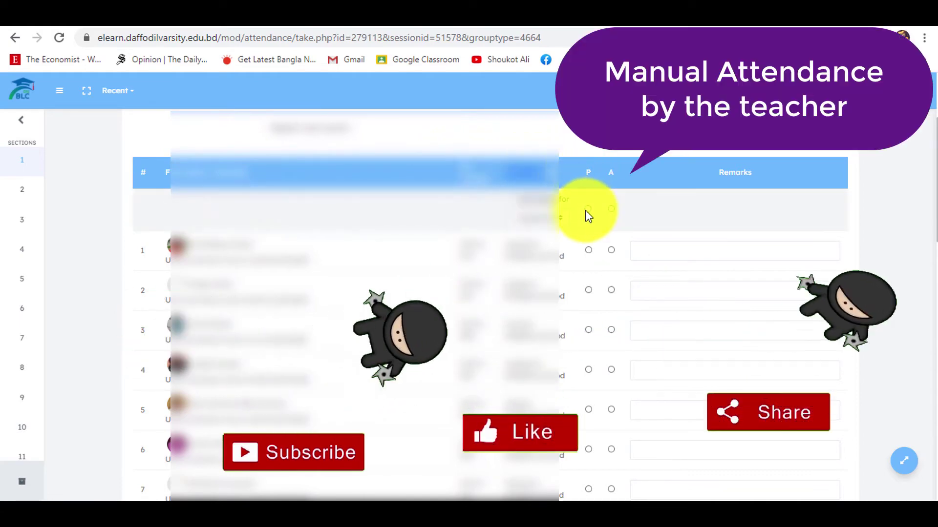
# Step: Mark all unselected students as Present in one go and check the marks down the list
pyautogui.click(588, 209)
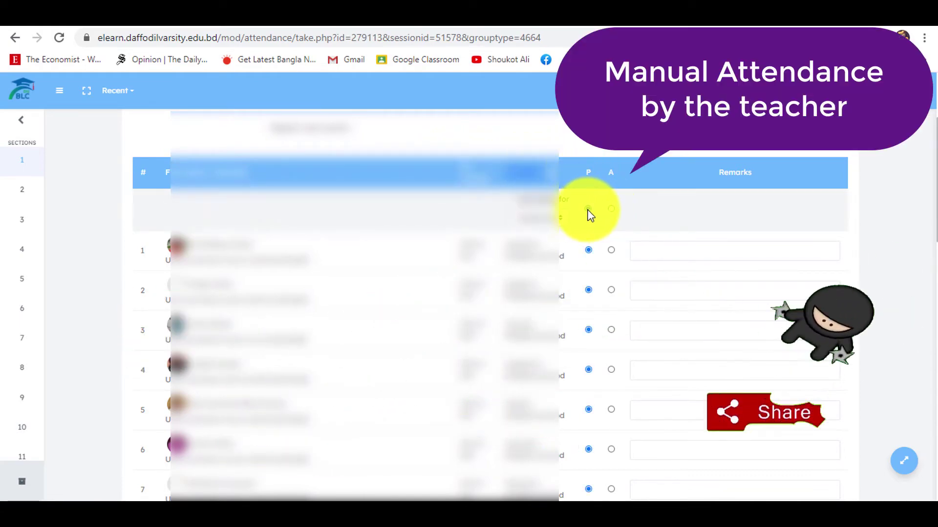
pyautogui.scroll(-15, 596, 324)
pyautogui.scroll(15, 593, 386)
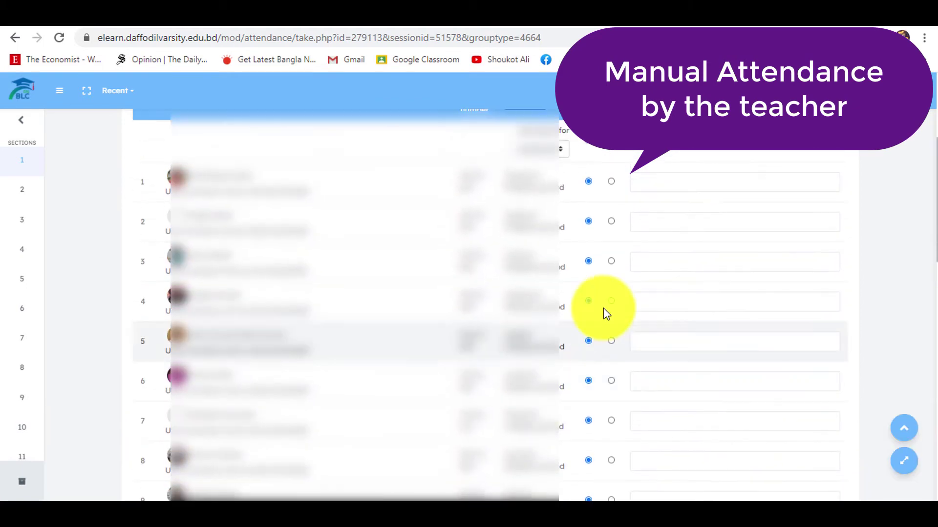
# Step: Set the bulk status scope to all and mark every student Absent
pyautogui.scroll(-3, 613, 276)
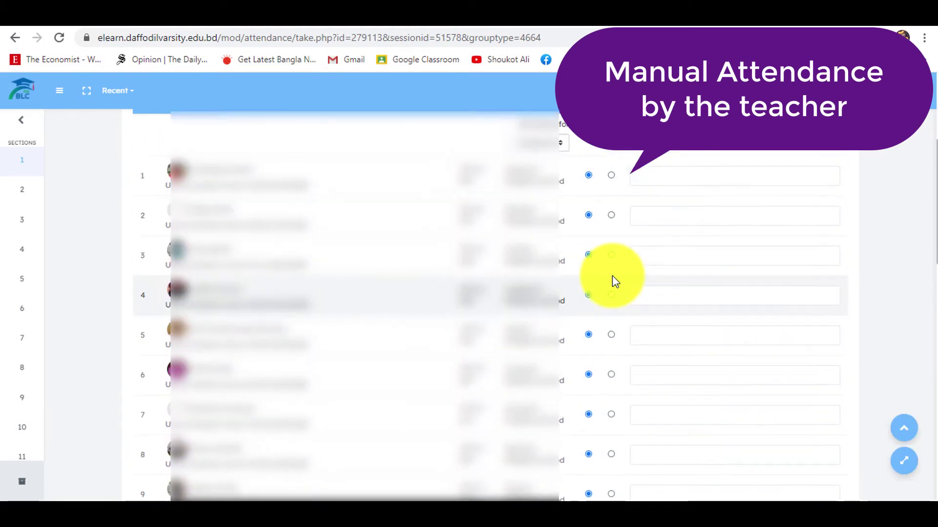
pyautogui.scroll(2, 593, 216)
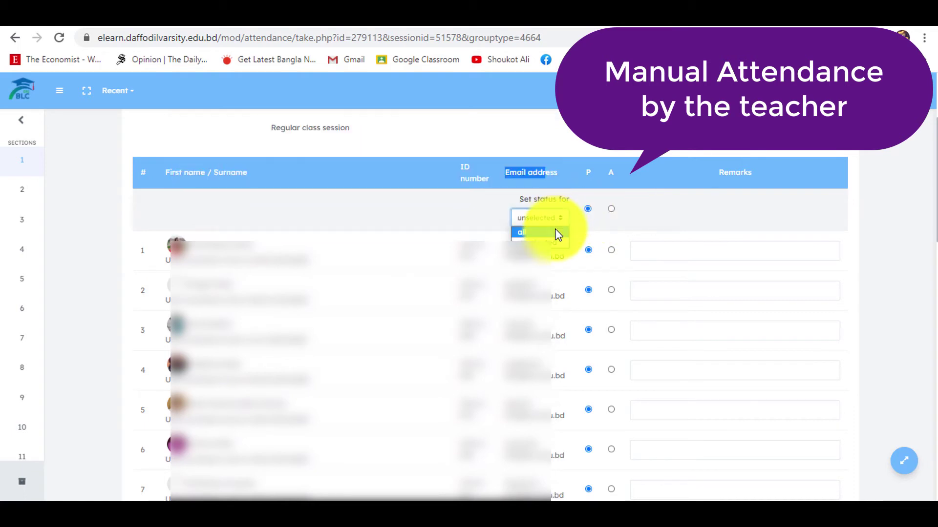
pyautogui.click(554, 230)
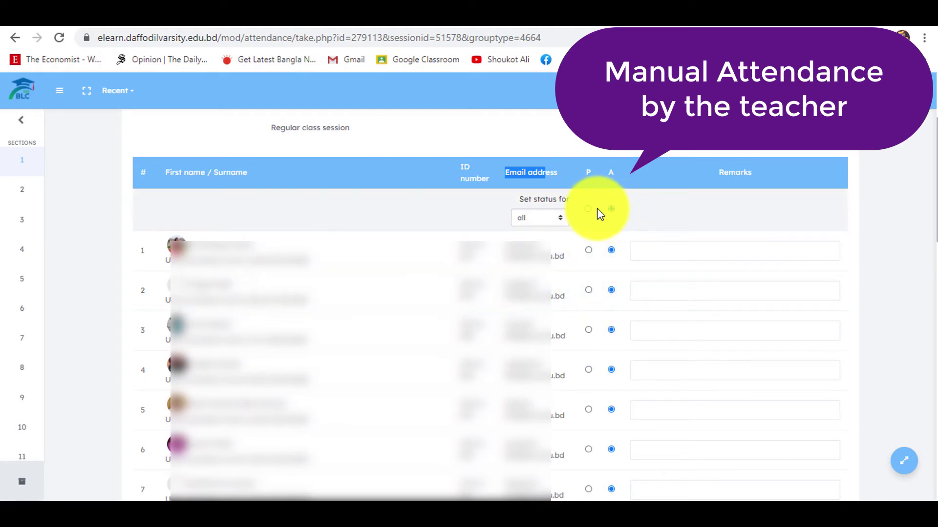
# Step: Set the bulk status scope back to unselected and mark the first three students Present individually
pyautogui.click(547, 221)
pyautogui.click(558, 242)
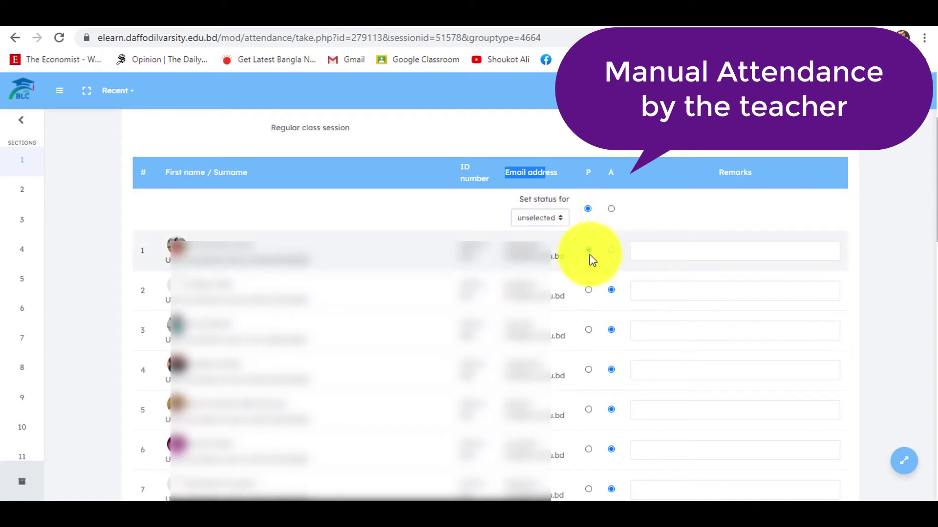
pyautogui.click(589, 290)
pyautogui.click(588, 329)
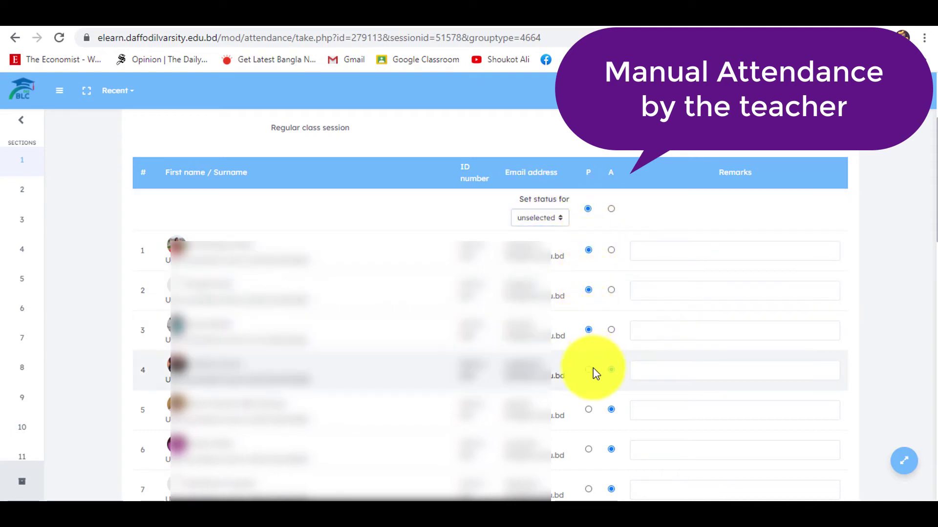
# Step: Set the student list to "Do not use paging"
pyautogui.scroll(2, 684, 221)
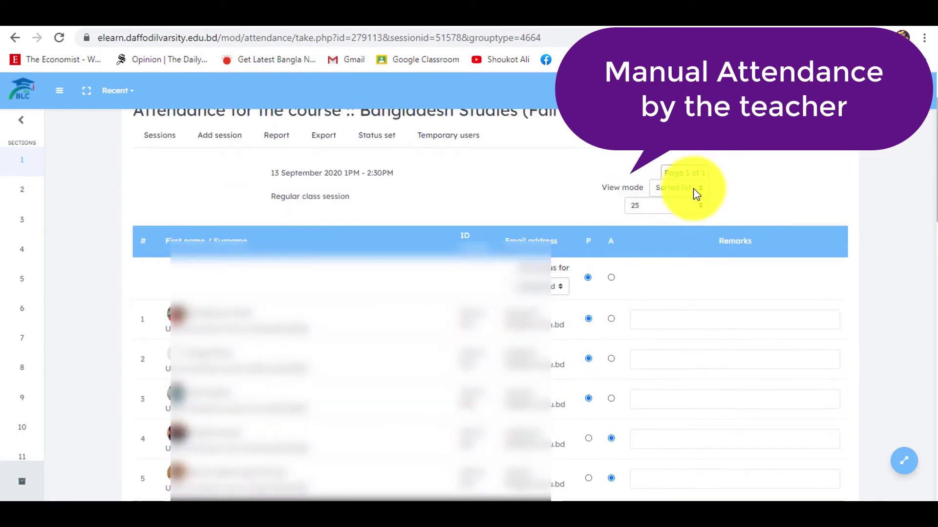
pyautogui.click(699, 206)
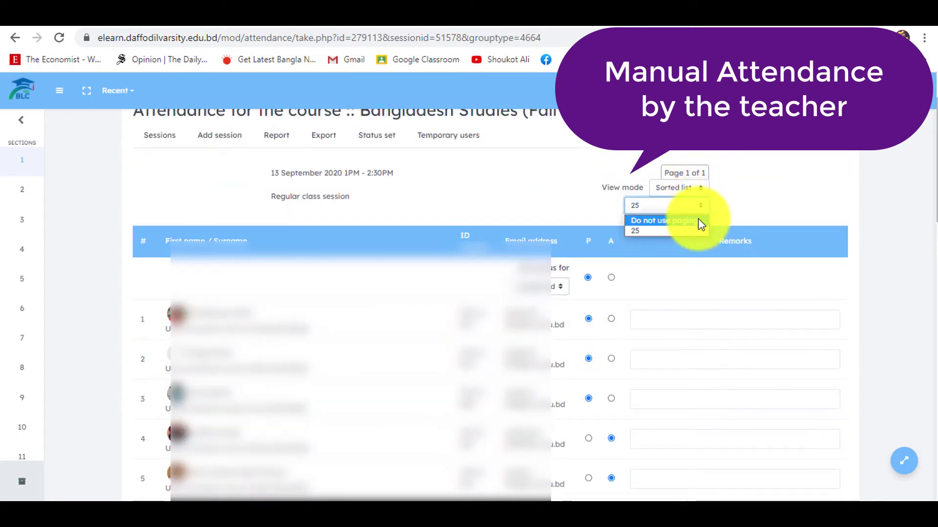
pyautogui.click(698, 220)
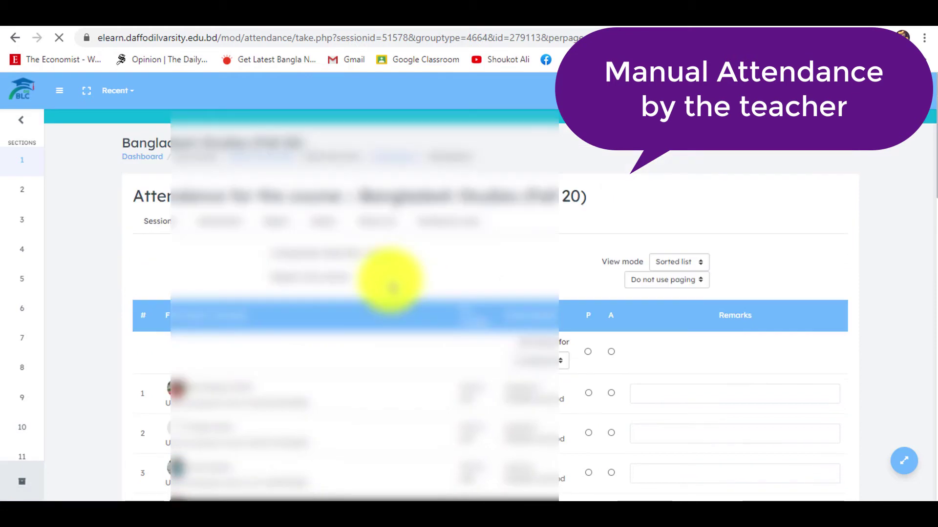
# Step: Mark students 1, 3 and 5 Present and students 2 and 4 Absent individually
pyautogui.scroll(-6, 393, 287)
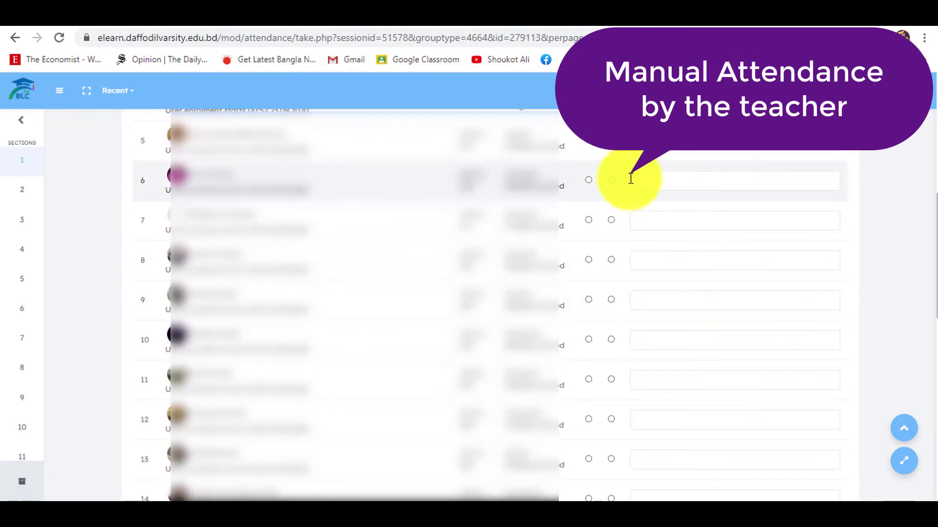
pyautogui.scroll(5, 605, 244)
pyautogui.scroll(2, 595, 210)
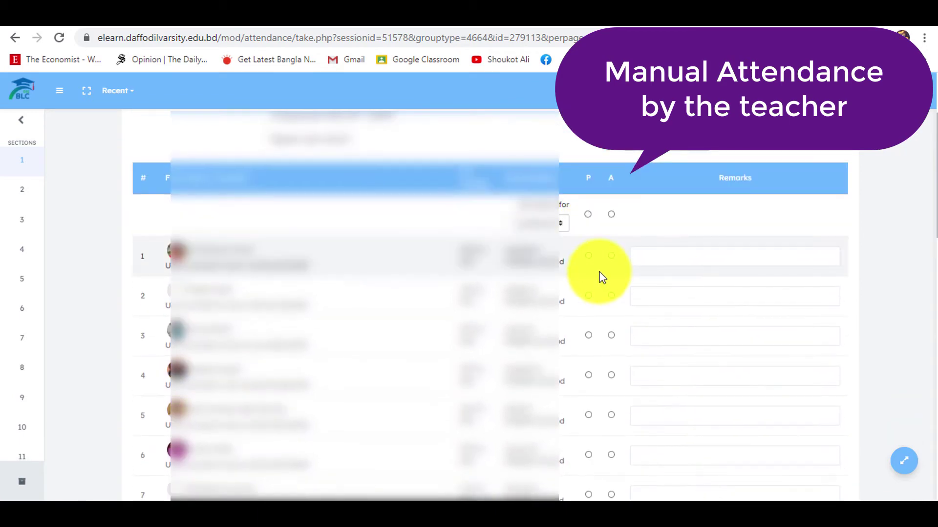
pyautogui.click(589, 256)
pyautogui.click(611, 295)
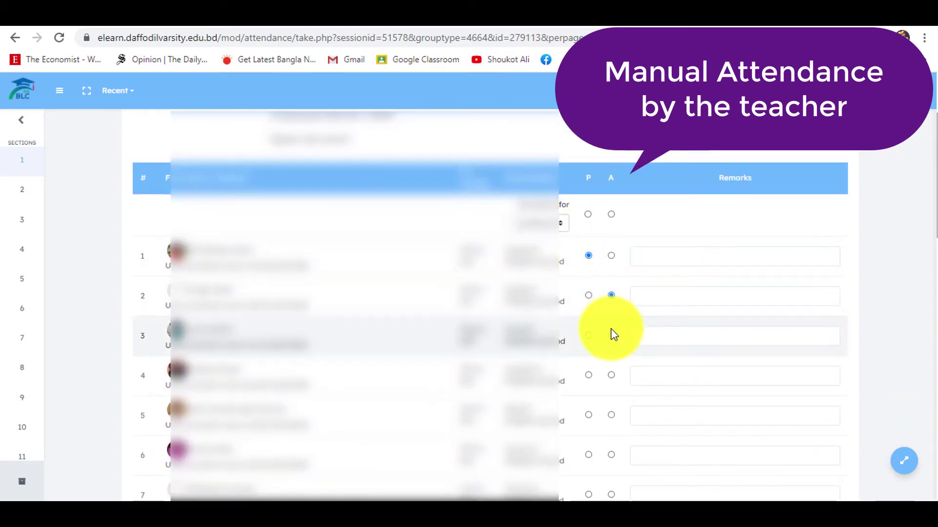
pyautogui.click(588, 335)
pyautogui.click(611, 375)
pyautogui.click(589, 415)
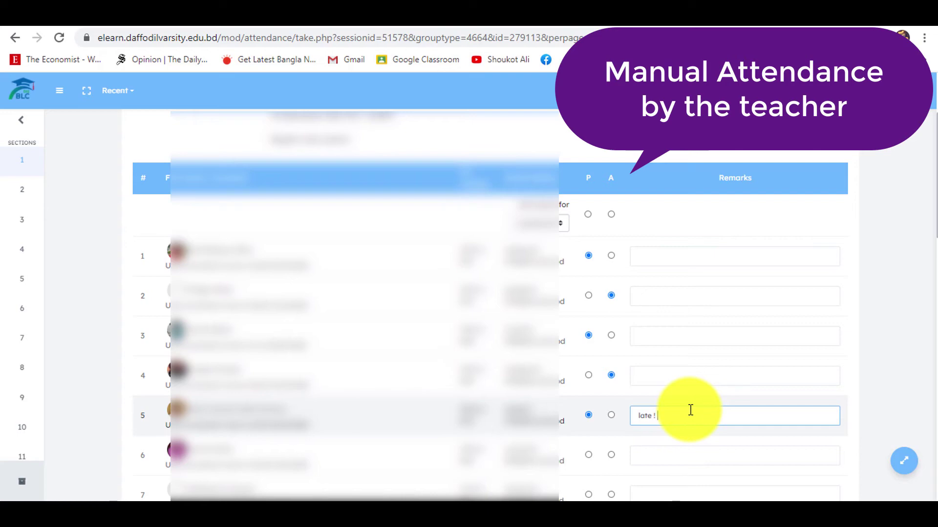
# Step: Clear the "late !" remark of student 5 and save the attendance
pyautogui.moveTo(691, 411); pyautogui.dragTo(584, 420)
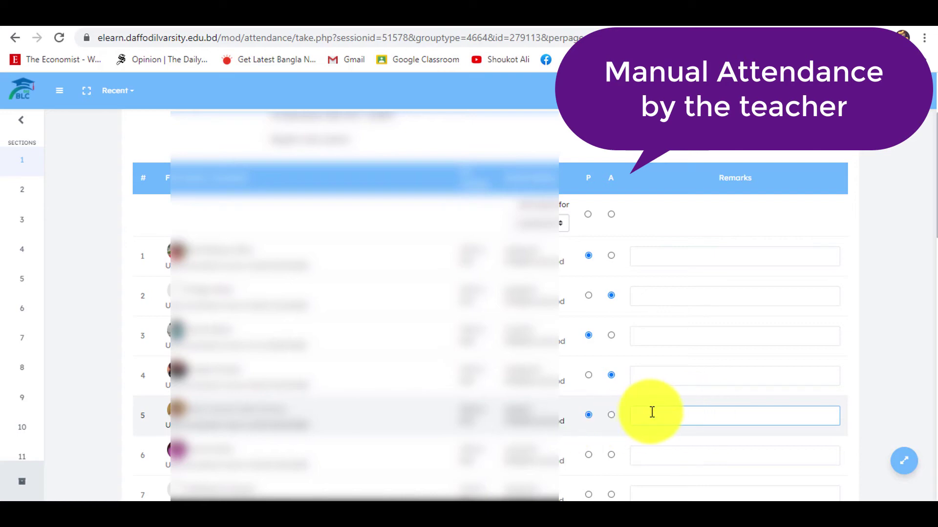
pyautogui.scroll(-15, 573, 331)
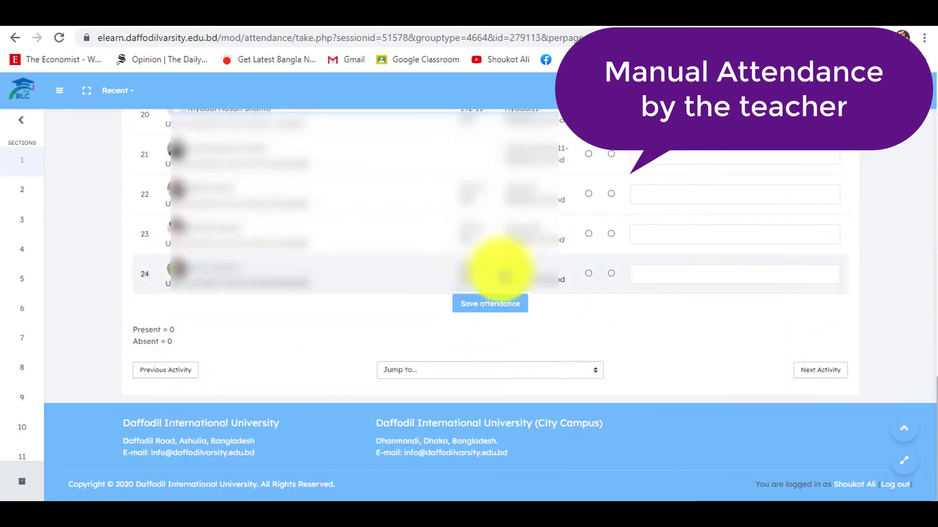
pyautogui.click(495, 313)
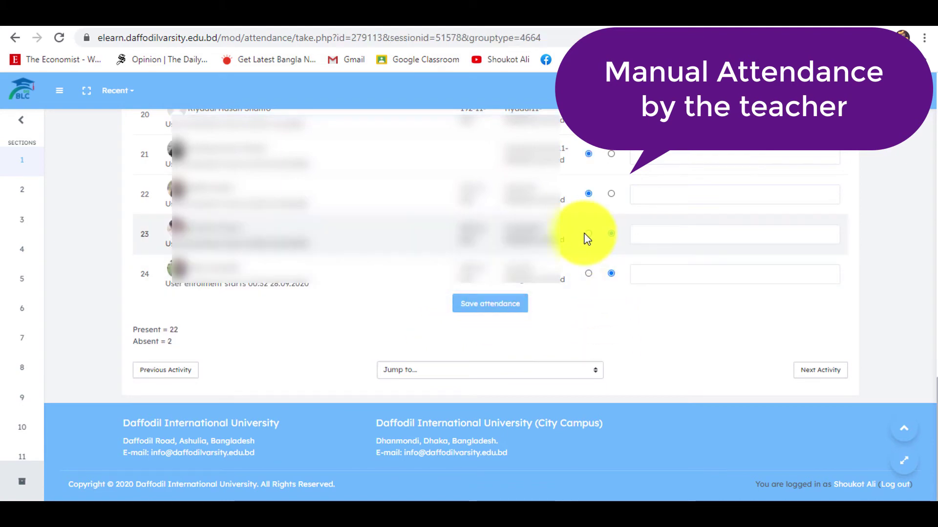
# Step: Try marking students 23 and 24 Present, return them to Absent and check the Present and Absent totals
pyautogui.click(588, 273)
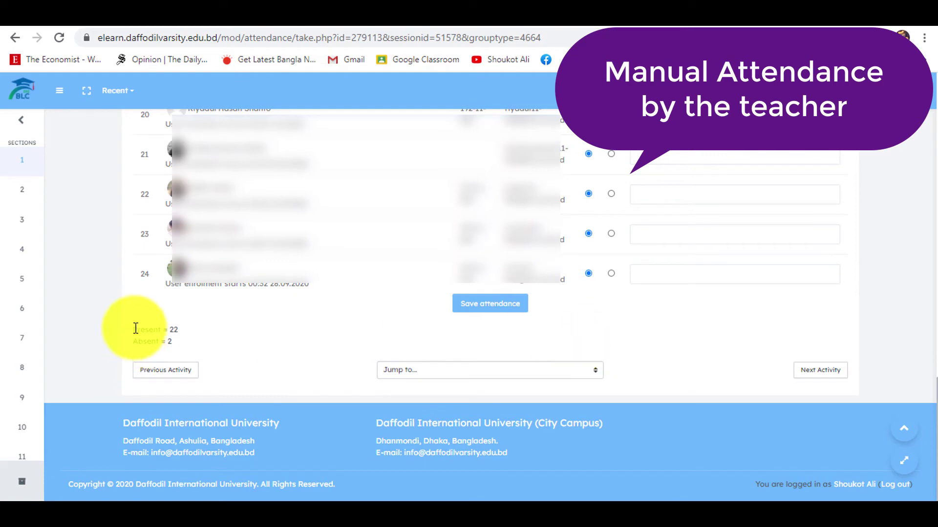
pyautogui.click(611, 274)
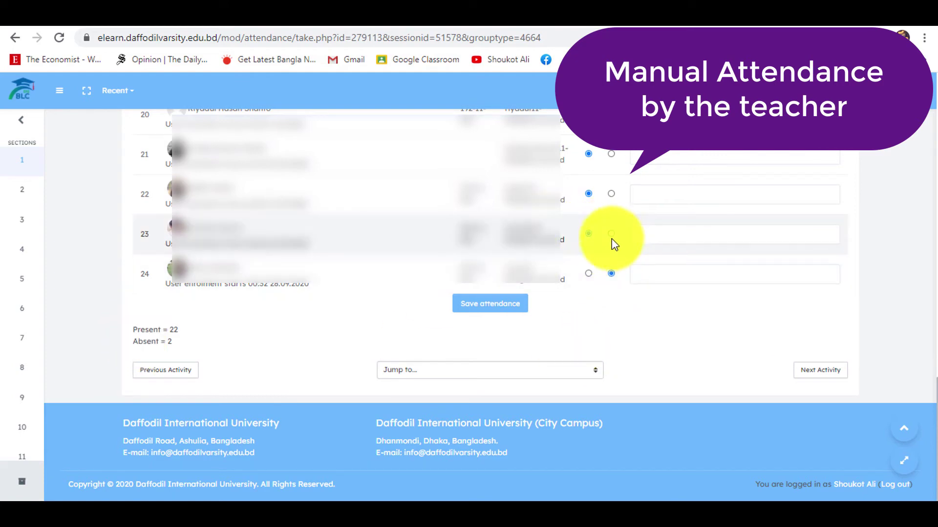
pyautogui.click(611, 234)
pyautogui.moveTo(133, 329); pyautogui.dragTo(184, 350)
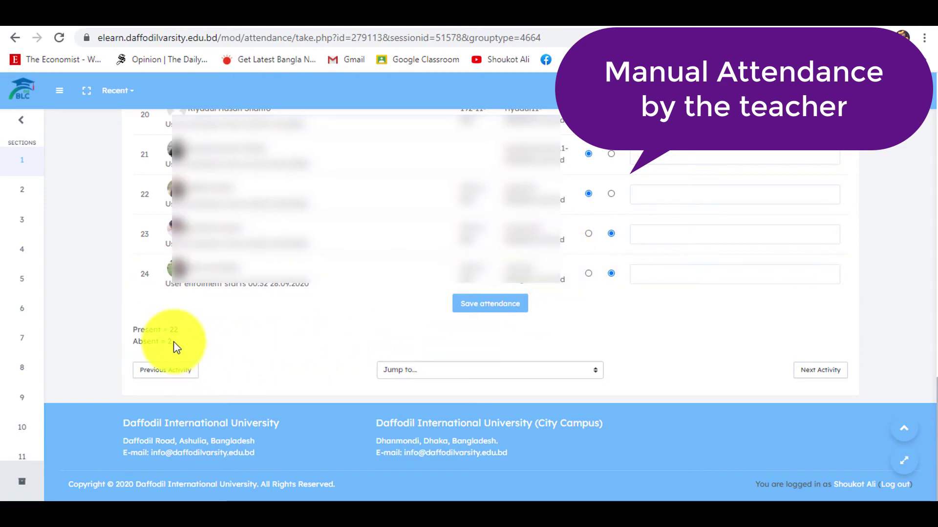
pyautogui.doubleClick(169, 341)
# Step: Mark students 23 and 24 Present and save the updated attendance
pyautogui.click(588, 233)
pyautogui.click(588, 273)
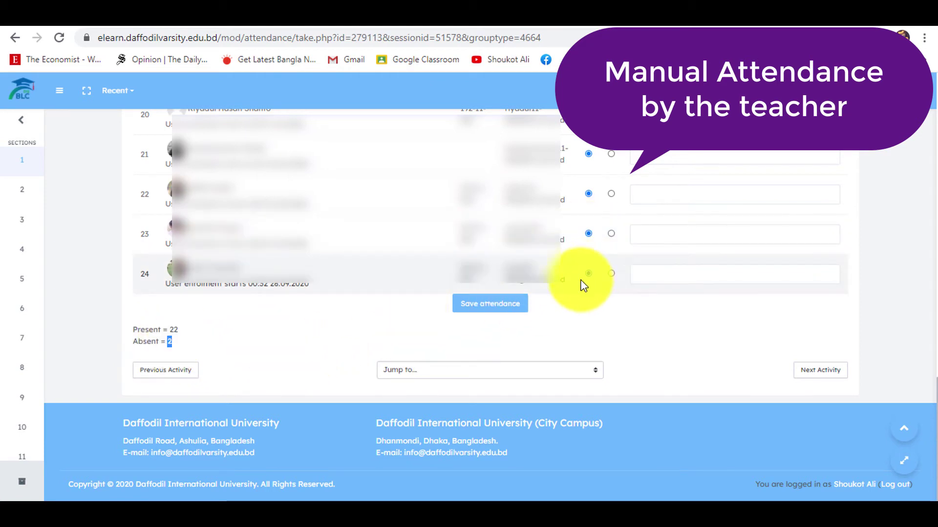
pyautogui.click(490, 305)
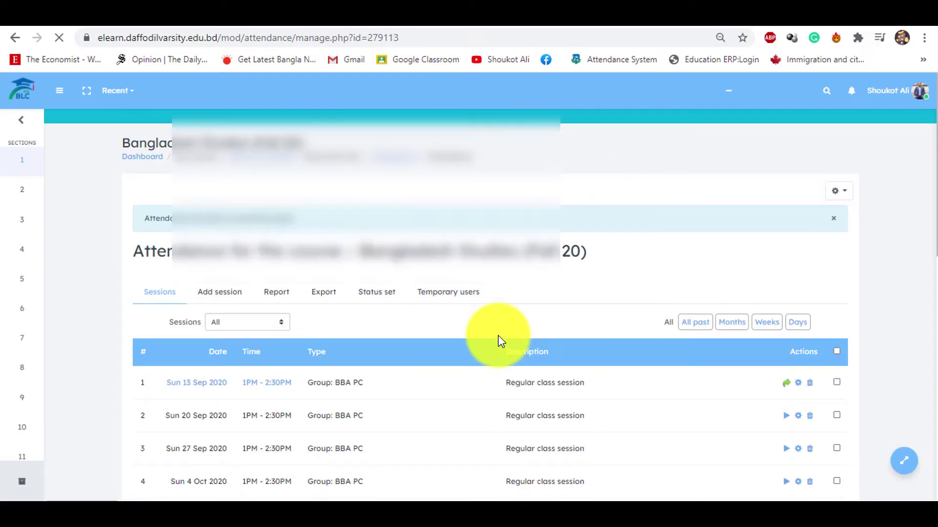
# Step: Open the 13 September 2020 session for editing, examine its date, time and student recording options, and return to the session list without changes
pyautogui.scroll(-5, 499, 341)
pyautogui.scroll(-5, 498, 341)
pyautogui.scroll(10, 499, 341)
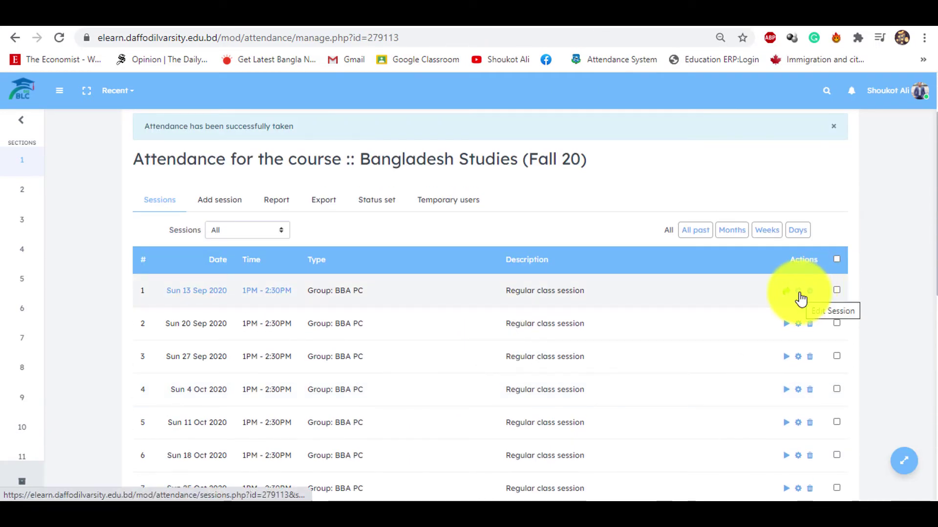
pyautogui.click(799, 293)
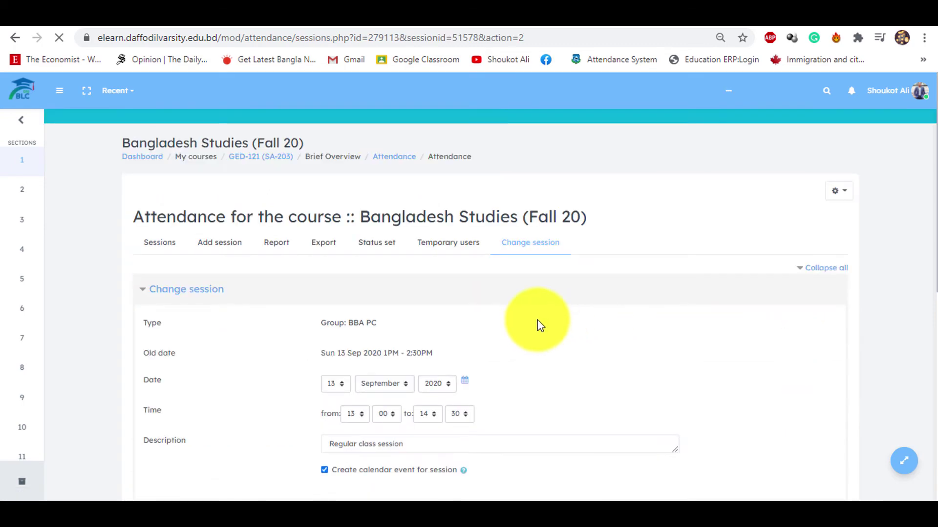
pyautogui.scroll(-3, 344, 247)
pyautogui.click(336, 246)
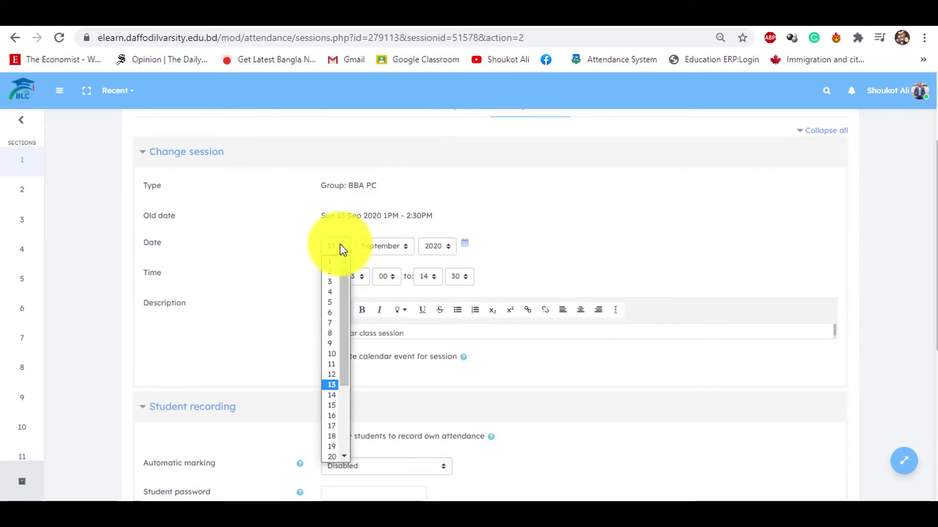
pyautogui.click(340, 244)
pyautogui.click(358, 277)
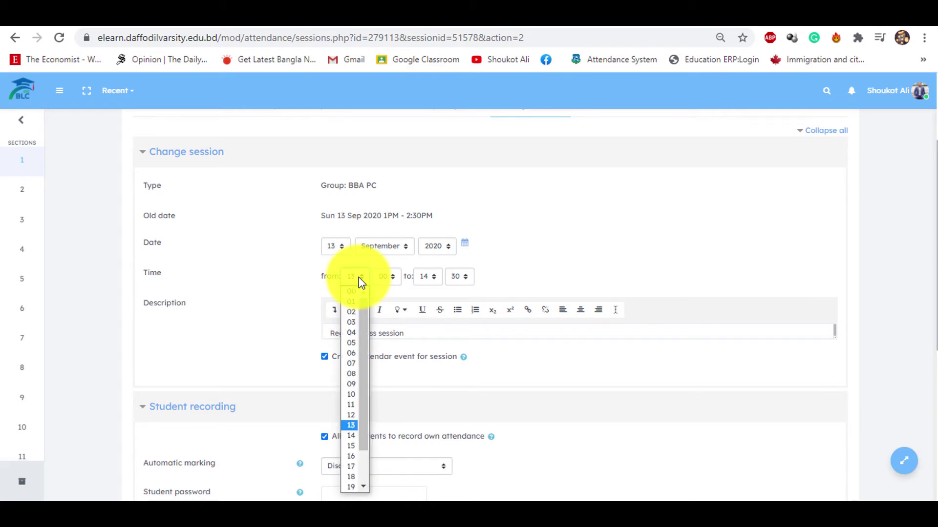
pyautogui.click(358, 277)
pyautogui.scroll(-6, 509, 273)
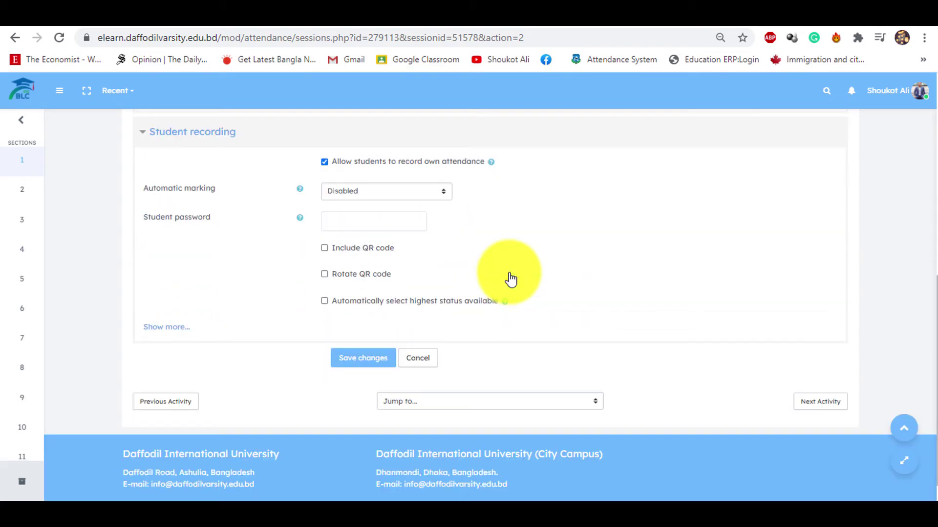
pyautogui.scroll(7, 510, 279)
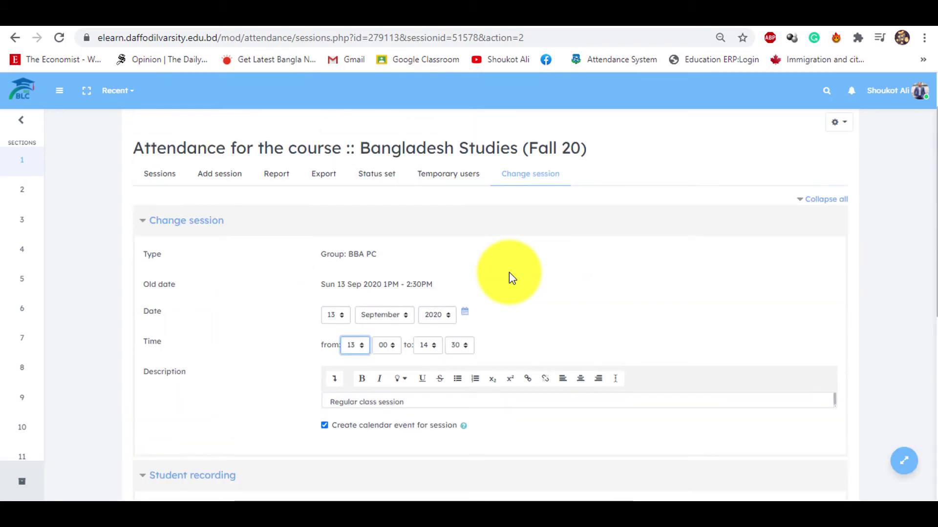
pyautogui.click(13, 37)
# Step: Delete the 27 December 2020 session, the last one in the list, including all its user data
pyautogui.scroll(-2, 684, 328)
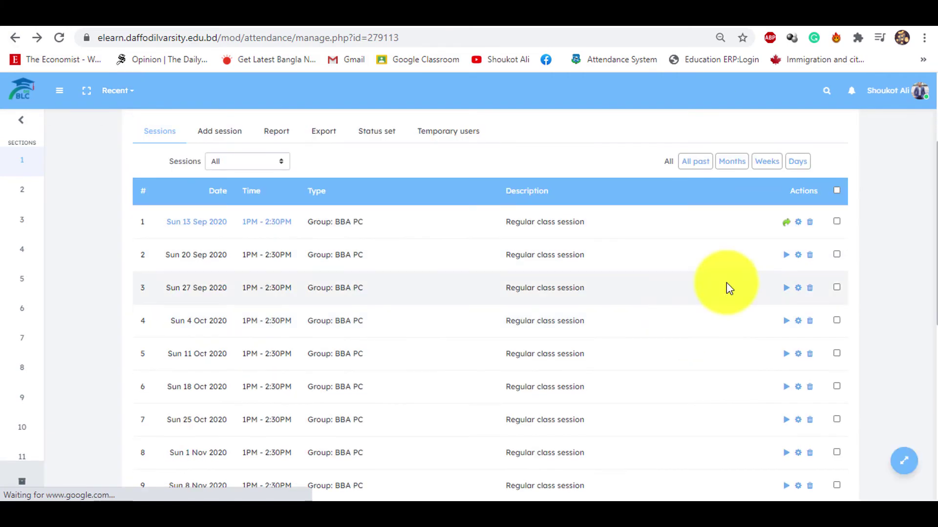
pyautogui.scroll(-8, 747, 254)
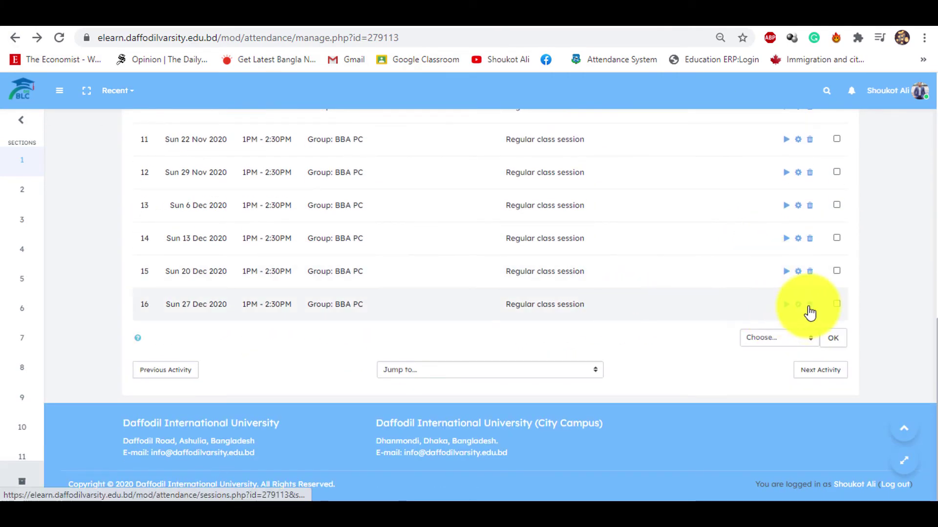
pyautogui.moveTo(166, 304); pyautogui.dragTo(801, 297)
pyautogui.click(811, 307)
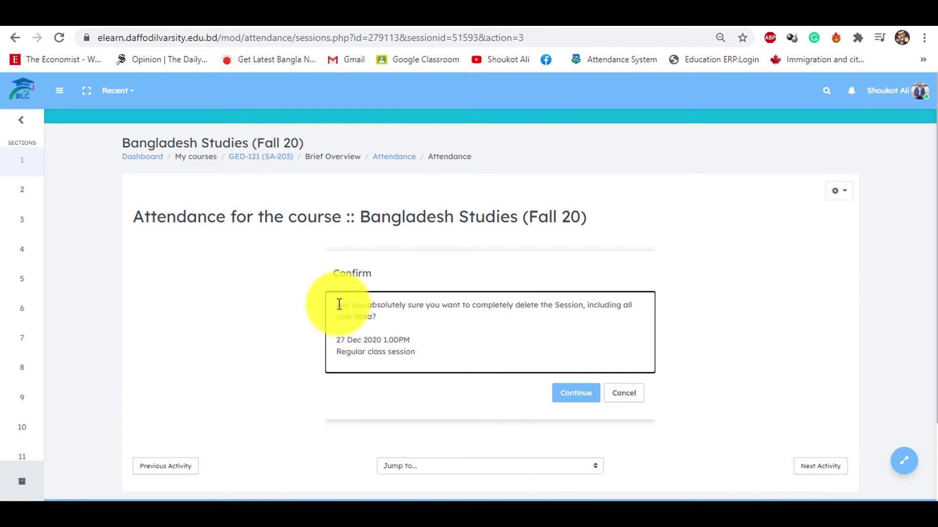
pyautogui.moveTo(338, 305); pyautogui.dragTo(666, 331)
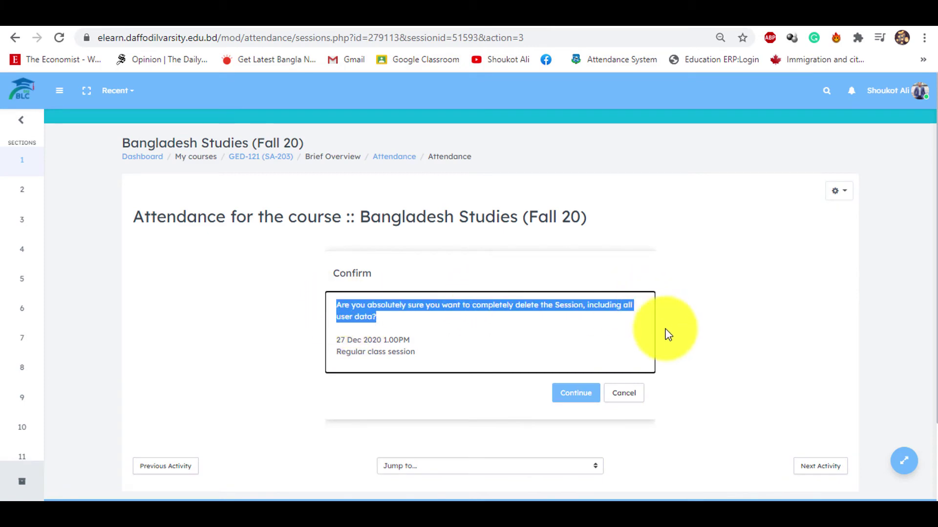
pyautogui.click(576, 393)
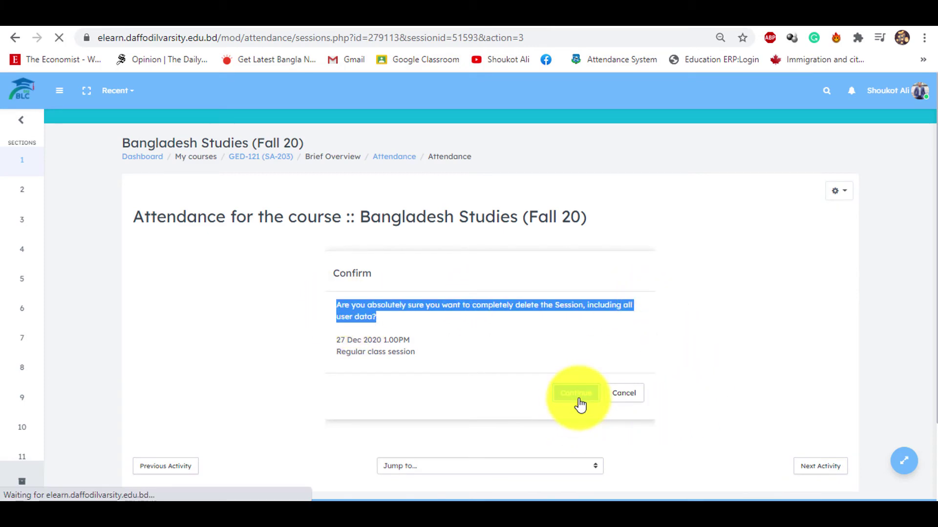
pyautogui.scroll(-10, 580, 404)
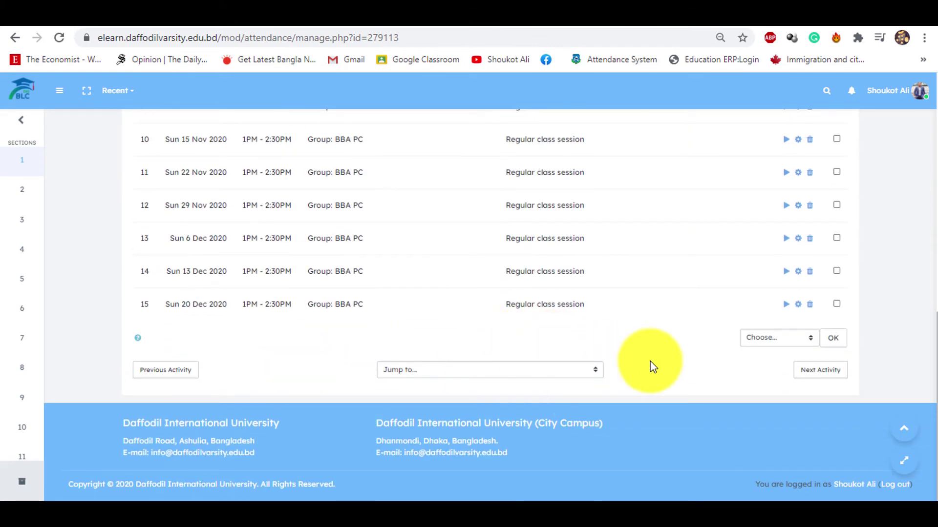
pyautogui.scroll(10, 649, 366)
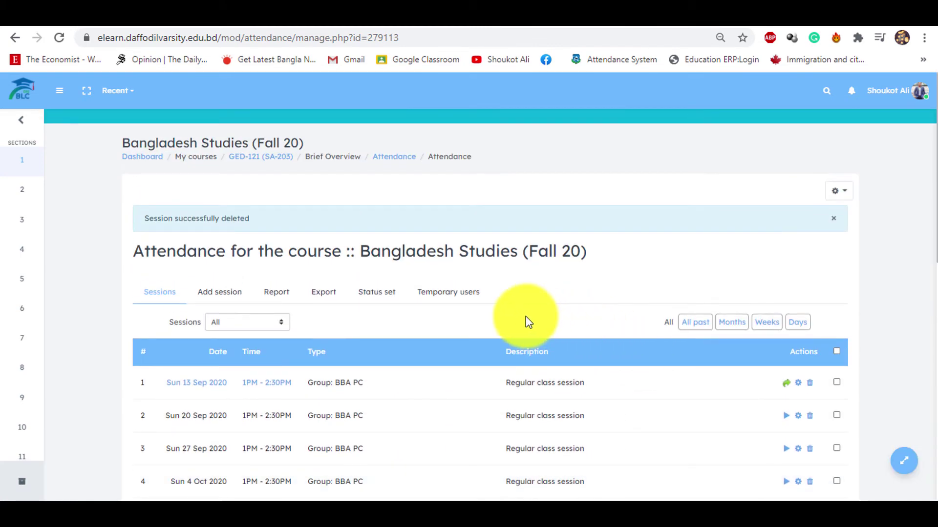
# Step: Start adding a new session for the BBA PC group and set its date to 13 September 2020
pyautogui.click(207, 296)
pyautogui.scroll(-2, 225, 288)
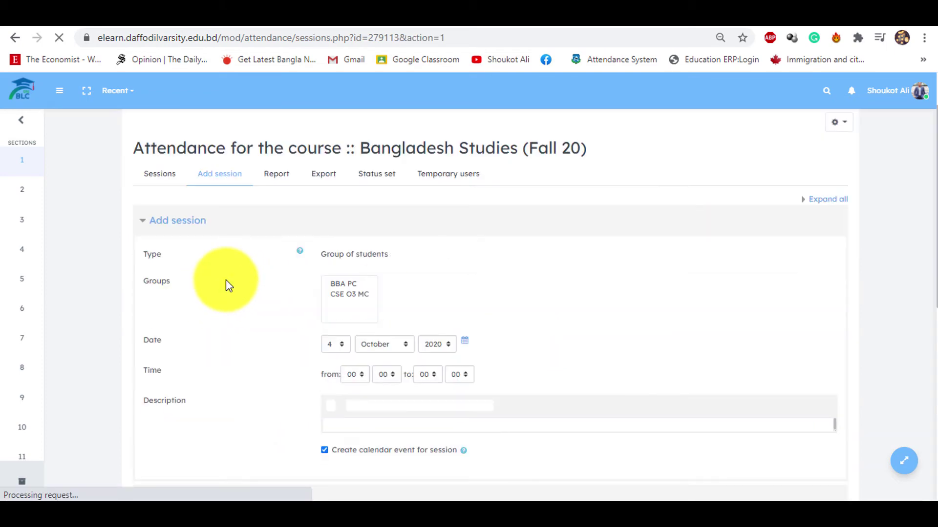
pyautogui.click(352, 285)
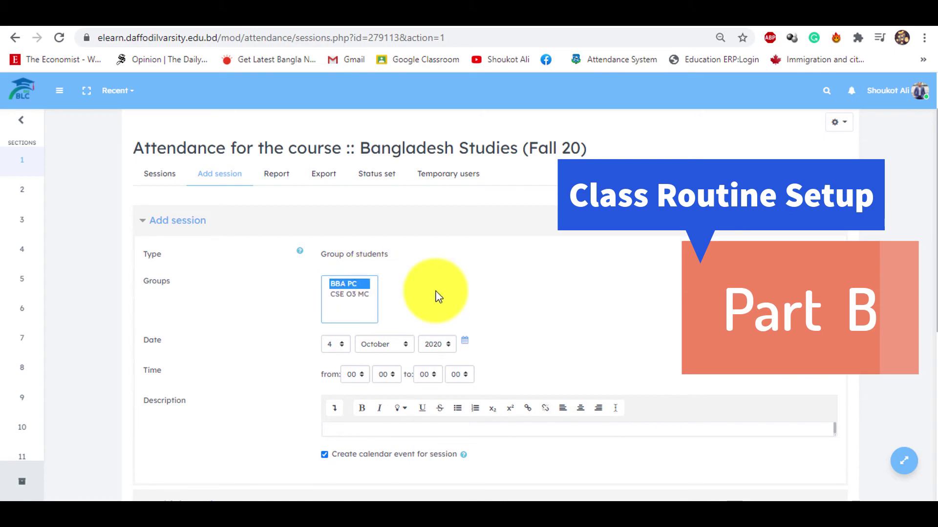
pyautogui.scroll(-1, 432, 292)
pyautogui.click(337, 277)
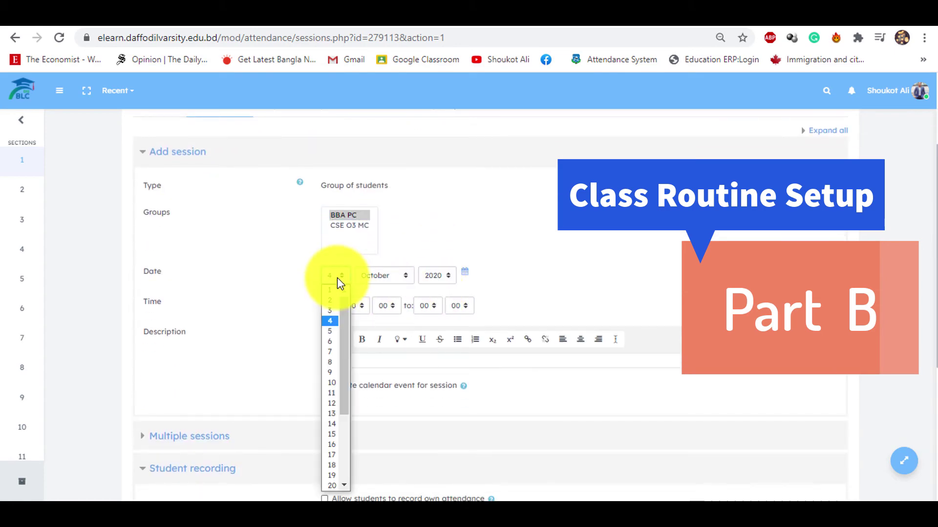
pyautogui.click(334, 414)
pyautogui.click(387, 277)
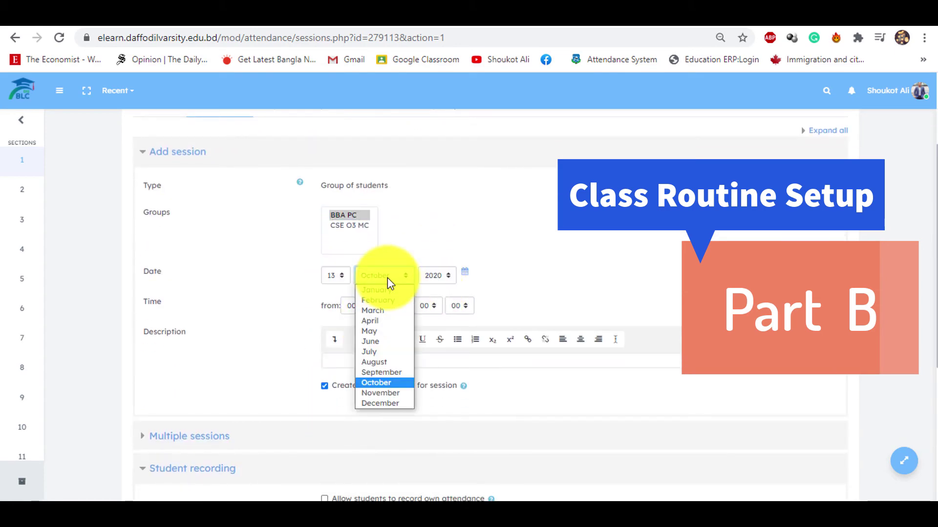
pyautogui.click(391, 372)
# Step: Set the new session's time from 10:00 to 11:30
pyautogui.scroll(-1, 409, 321)
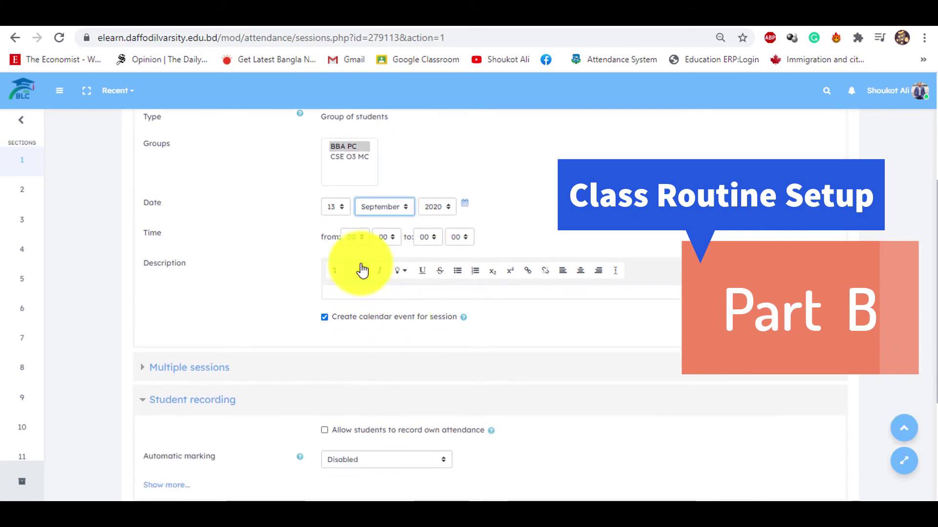
pyautogui.click(356, 238)
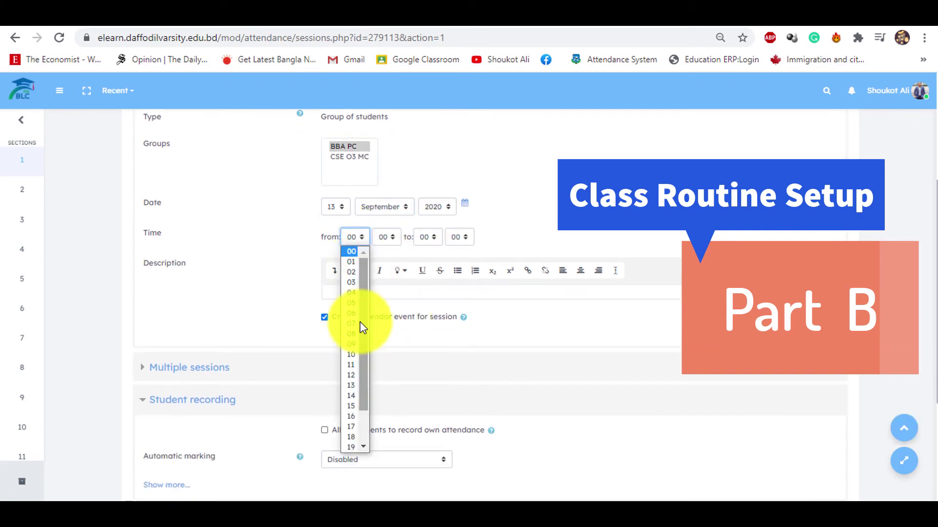
pyautogui.click(351, 354)
pyautogui.click(424, 240)
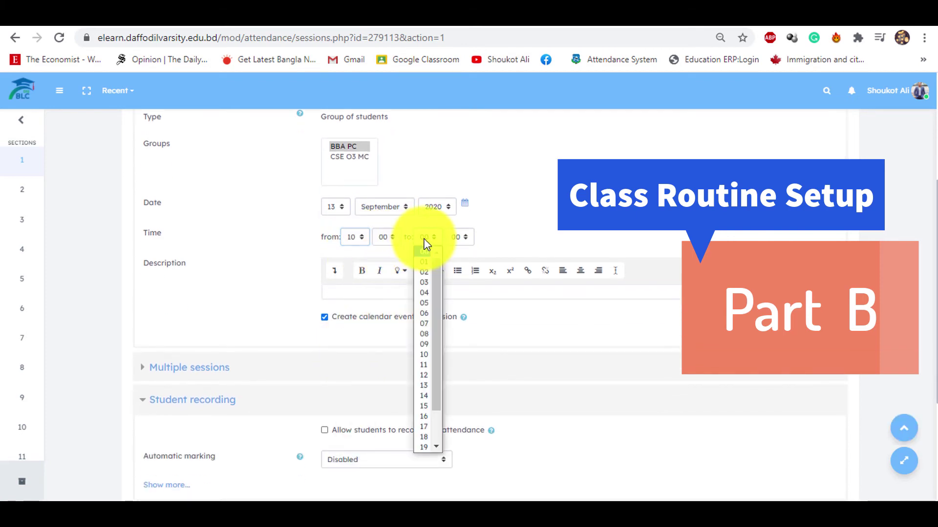
pyautogui.click(425, 365)
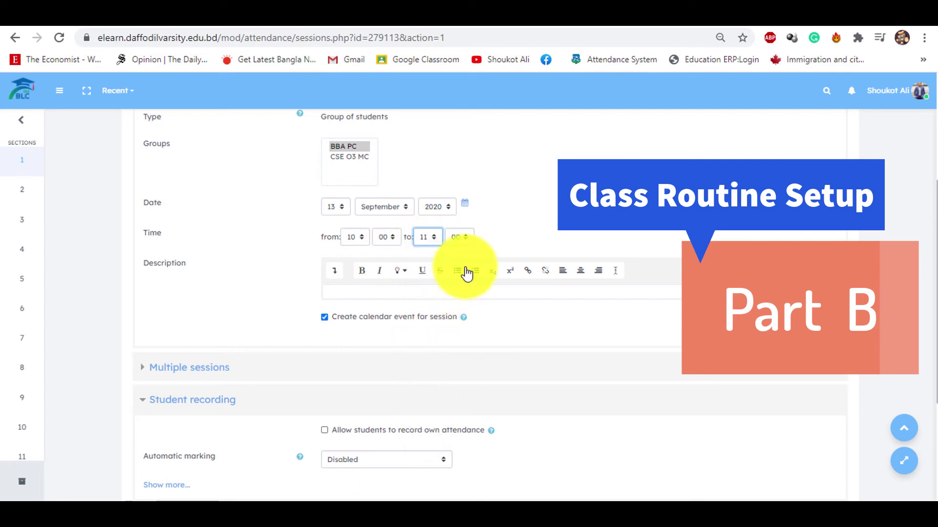
pyautogui.click(465, 241)
pyautogui.click(464, 314)
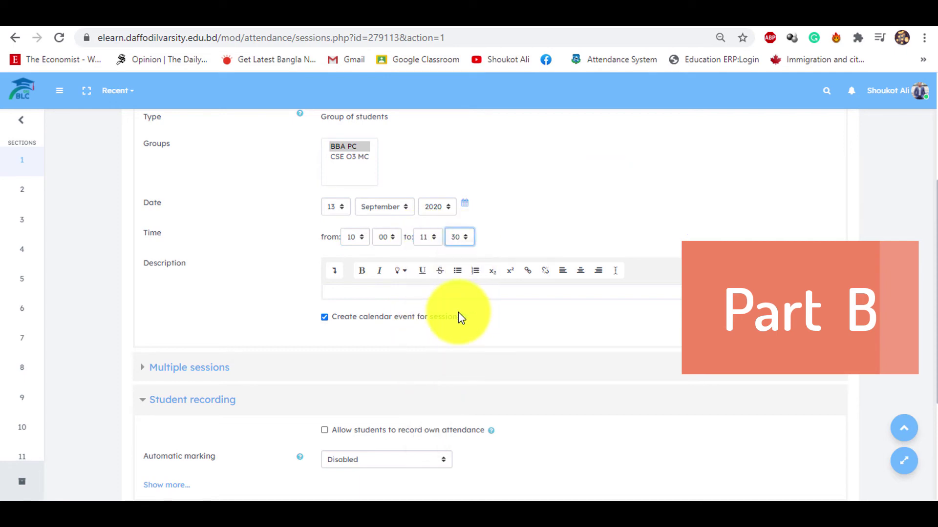
# Step: Repeat the session every Monday until 31 December 2020 and allow students to record their own attendance
pyautogui.scroll(-3, 459, 317)
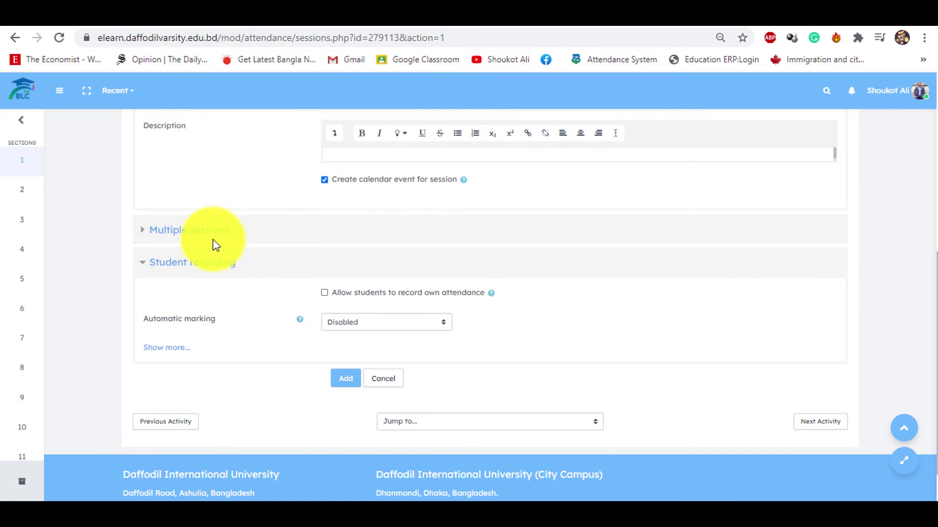
pyautogui.click(217, 238)
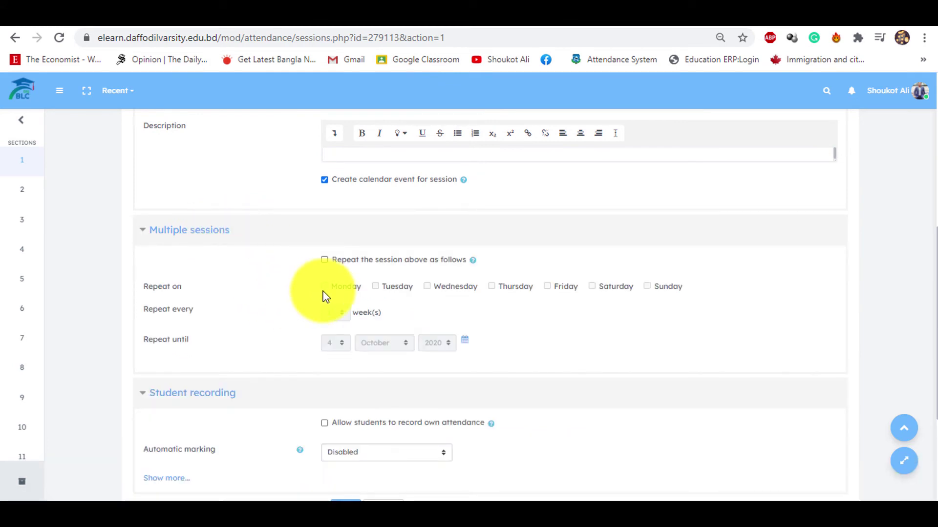
pyautogui.click(324, 260)
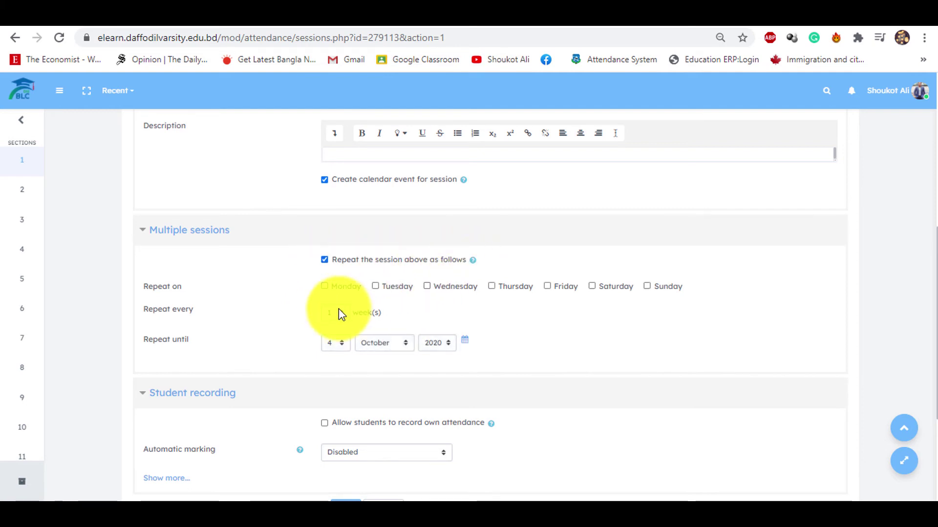
pyautogui.click(325, 286)
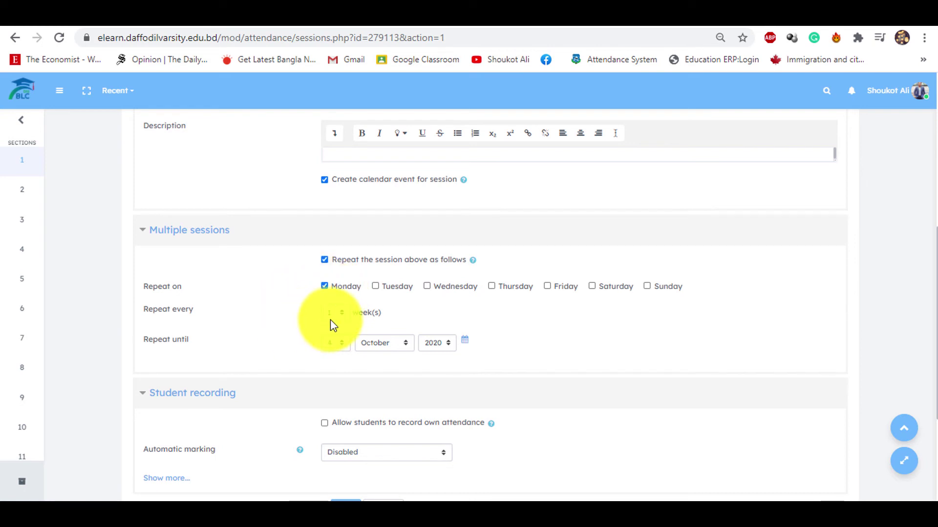
pyautogui.click(335, 343)
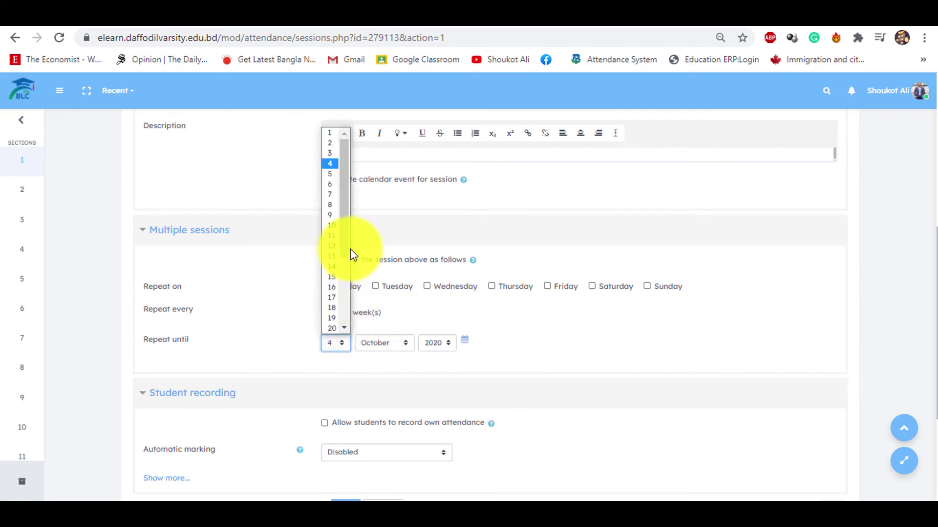
pyautogui.moveTo(350, 248); pyautogui.dragTo(351, 324)
pyautogui.click(332, 328)
pyautogui.click(392, 344)
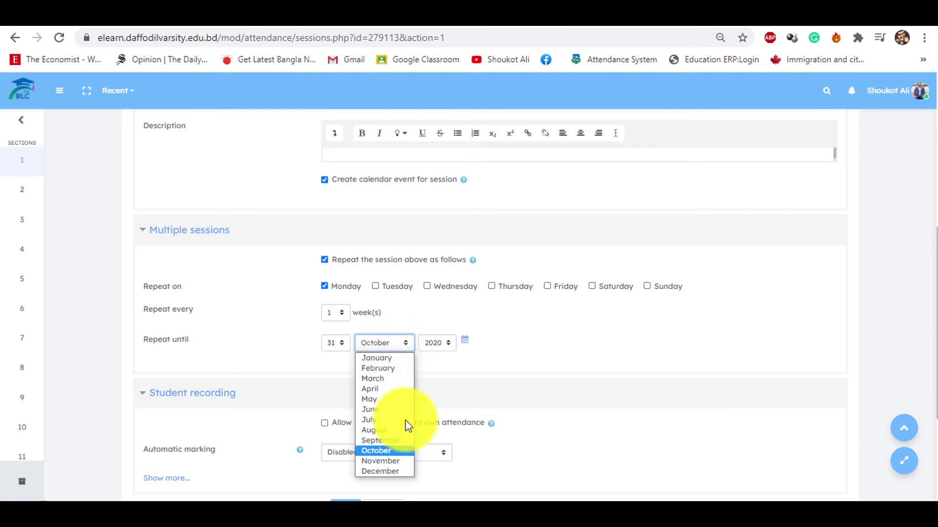
pyautogui.click(403, 471)
pyautogui.scroll(-3, 596, 413)
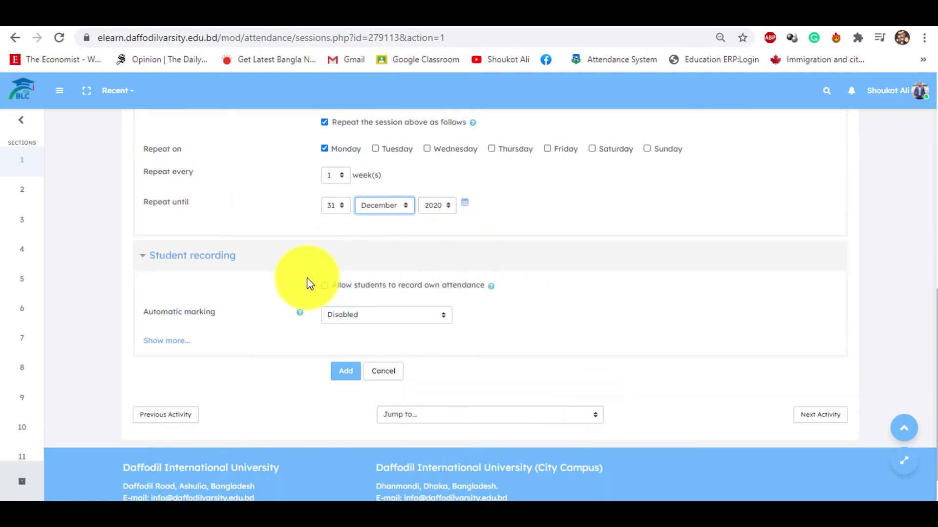
pyautogui.click(324, 285)
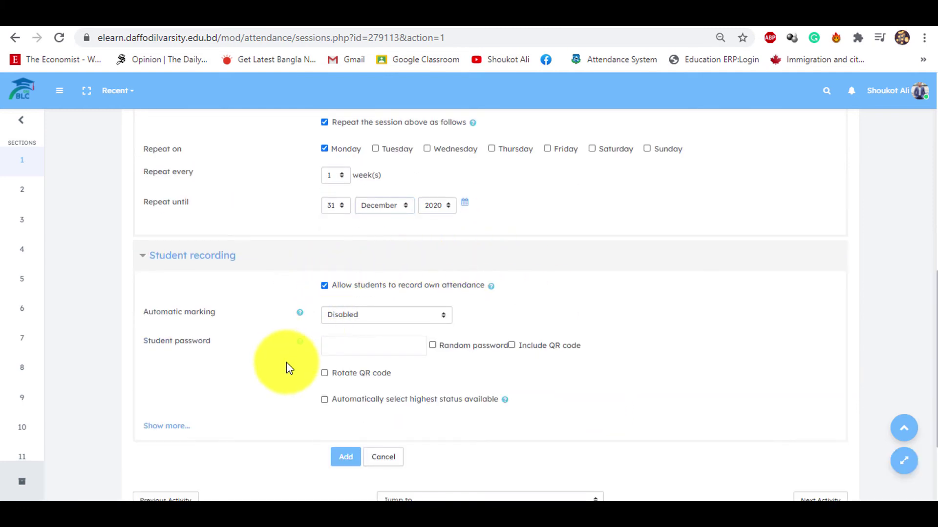
# Step: Review the new session's date, time, description, repeat and student recording settings before adding it
pyautogui.scroll(7, 287, 362)
pyautogui.scroll(-1, 286, 363)
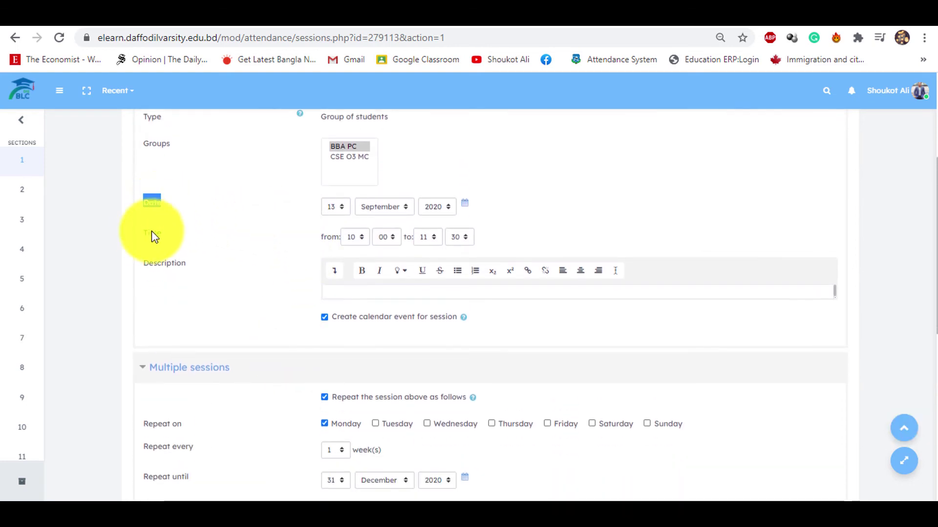
pyautogui.doubleClick(159, 232)
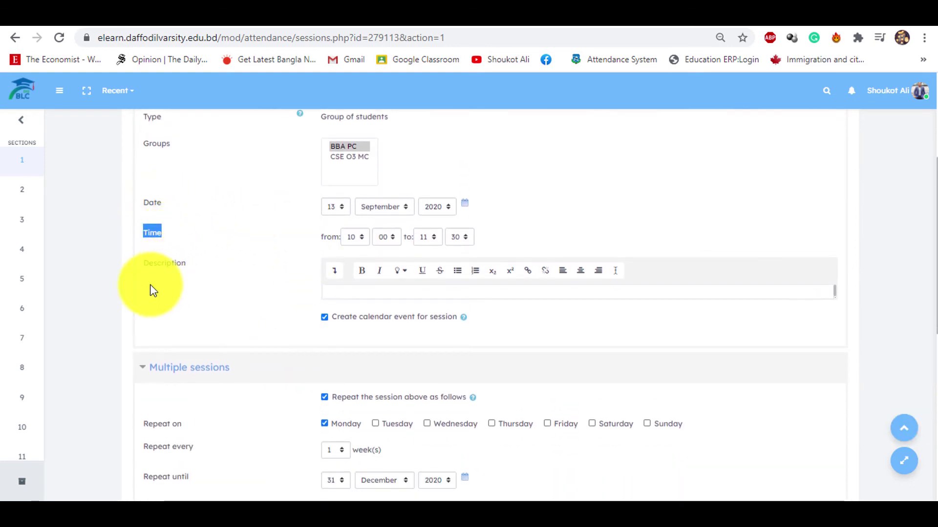
pyautogui.moveTo(143, 263); pyautogui.dragTo(183, 289)
pyautogui.scroll(-3, 196, 273)
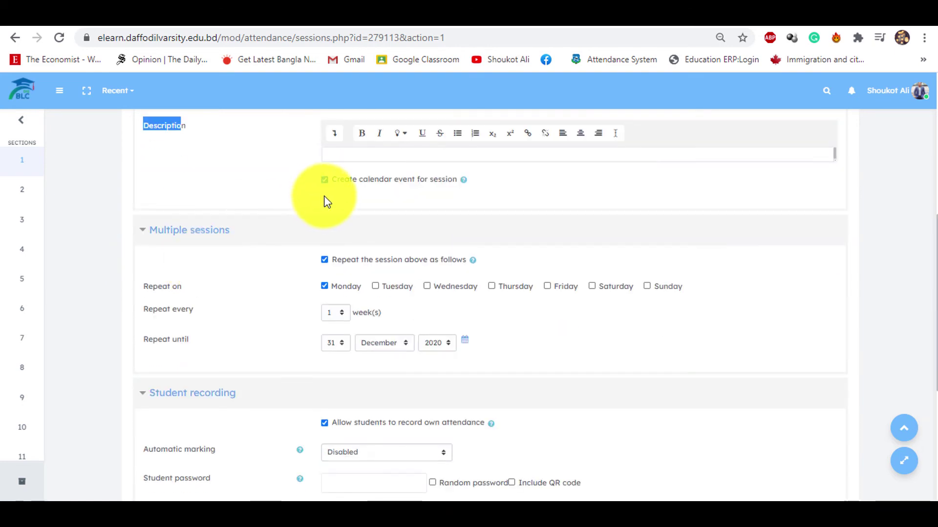
pyautogui.moveTo(344, 265); pyautogui.dragTo(401, 264)
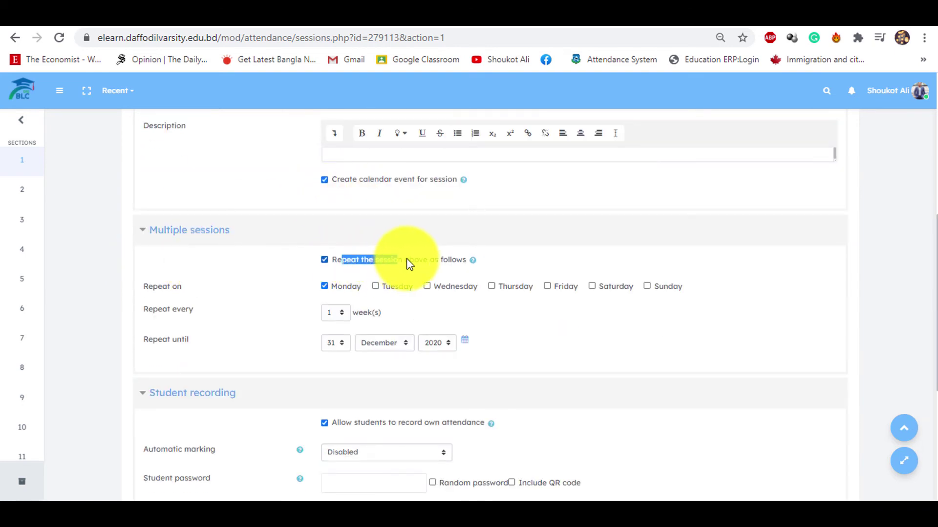
pyautogui.scroll(-2, 409, 263)
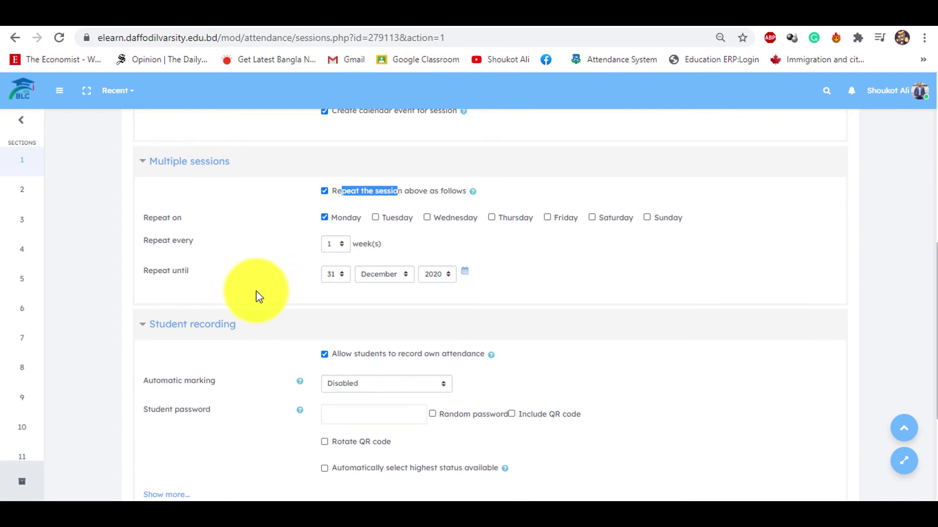
# Step: Check the weekly repeat and student recording settings and add the recurring Monday session for BBA PC
pyautogui.moveTo(142, 240); pyautogui.dragTo(172, 243)
pyautogui.scroll(-2, 171, 244)
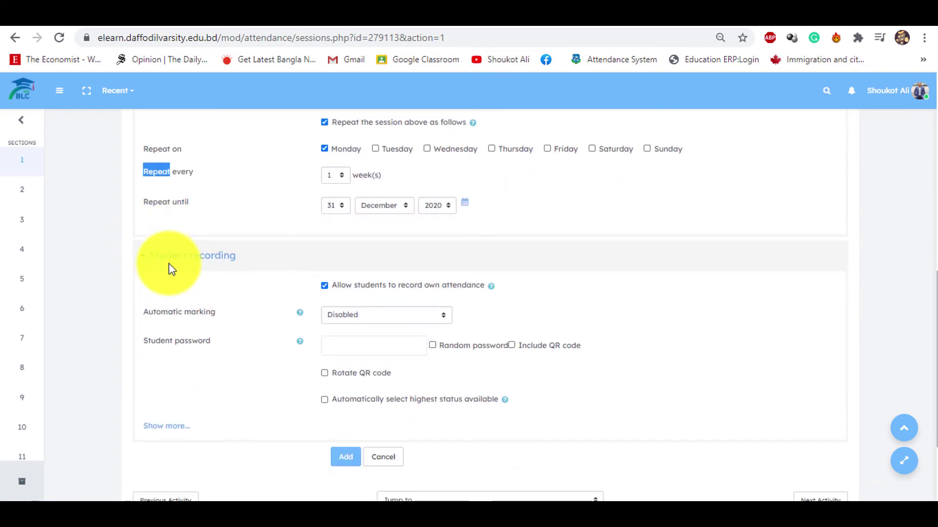
pyautogui.scroll(-2, 200, 258)
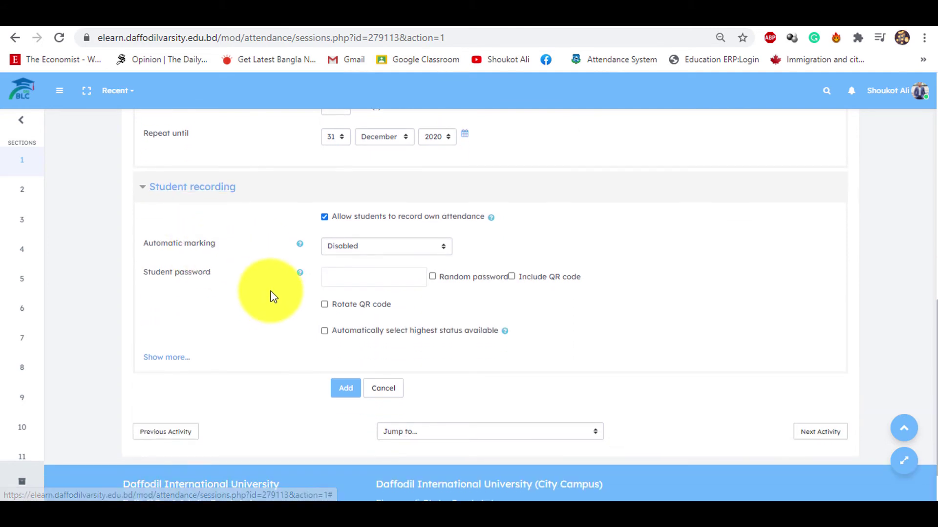
pyautogui.scroll(-2, 266, 314)
pyautogui.click(343, 336)
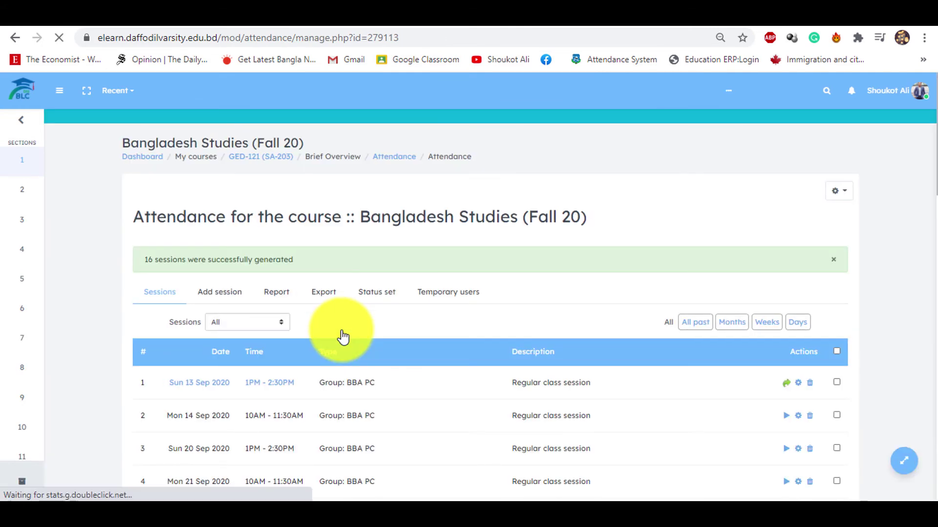
# Step: Look through the complete session list to check the dates, times and group of the generated BBA PC sessions
pyautogui.scroll(-2, 367, 332)
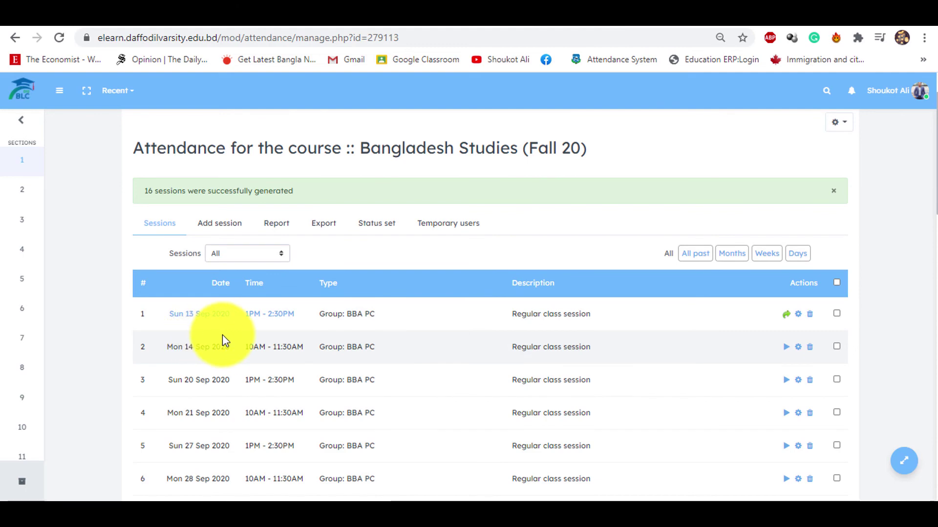
pyautogui.scroll(-4, 222, 337)
pyautogui.scroll(-4, 222, 335)
pyautogui.scroll(-12, 222, 335)
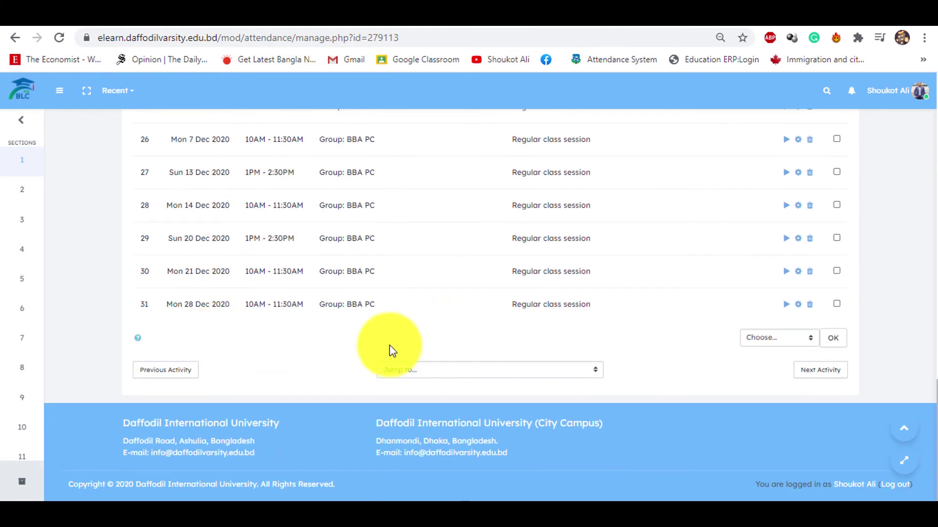
pyautogui.scroll(20, 358, 342)
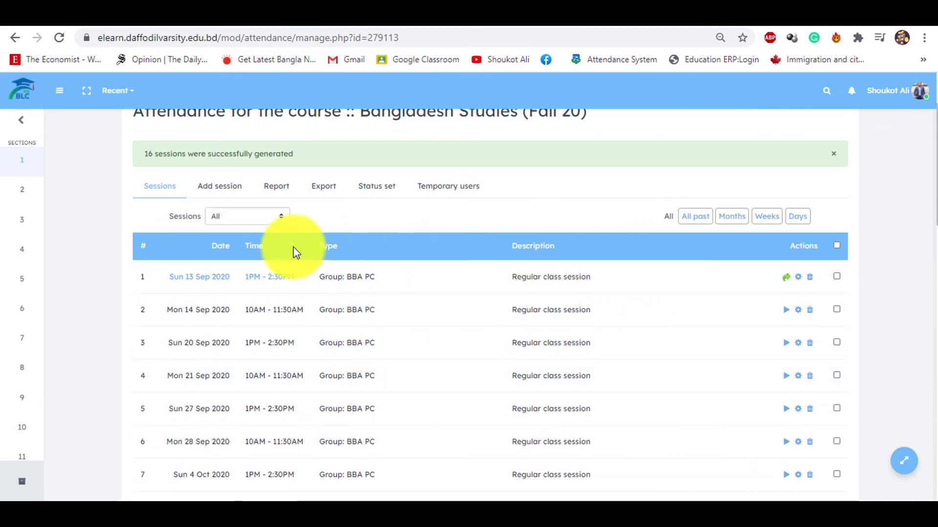
# Step: Check which groups the session list can be filtered by and show the sessions by week
pyautogui.click(275, 218)
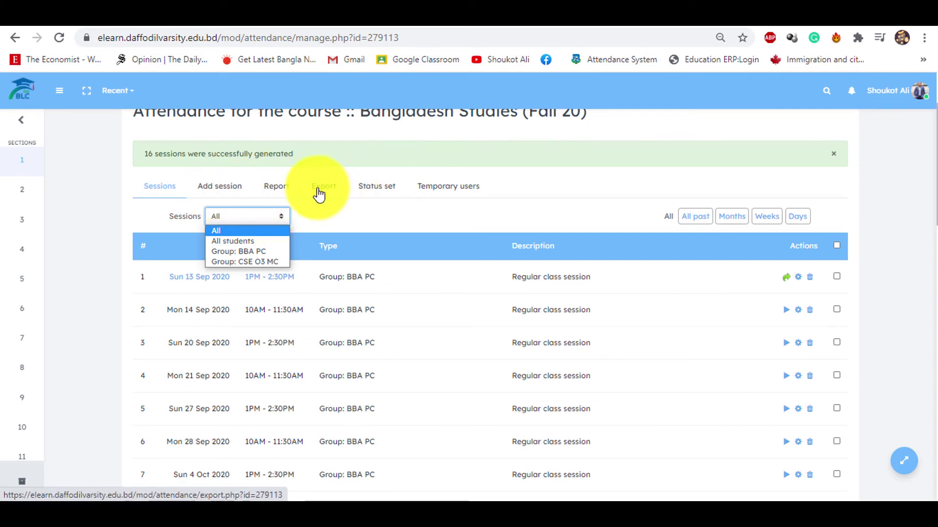
pyautogui.click(403, 224)
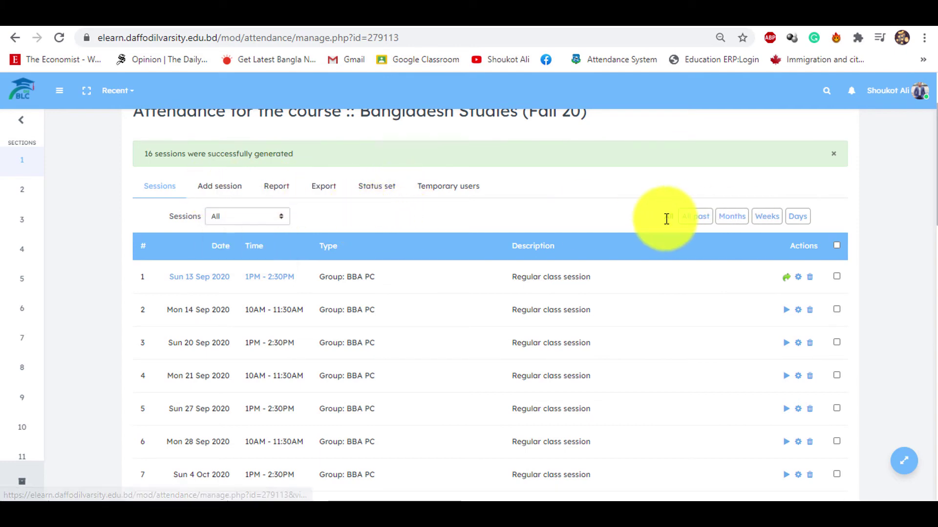
pyautogui.click(767, 218)
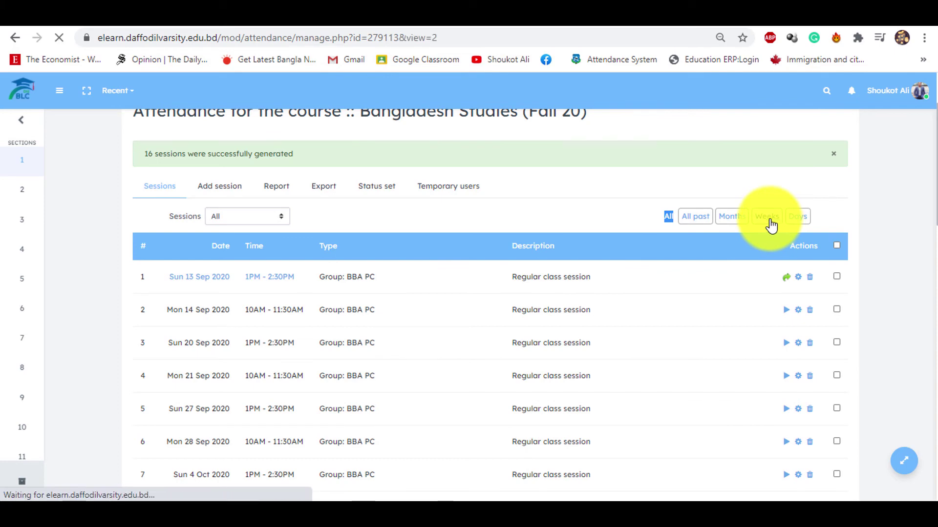
pyautogui.scroll(-2, 584, 234)
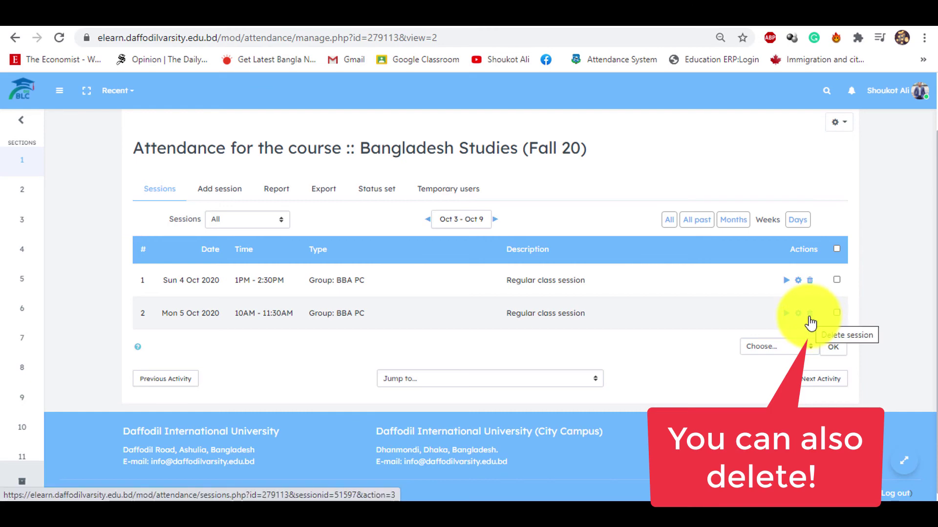
# Step: Try a bulk deletion of the 4 and 5 October 2020 sessions, read the confirmation details and cancel it
pyautogui.click(836, 279)
pyautogui.click(836, 313)
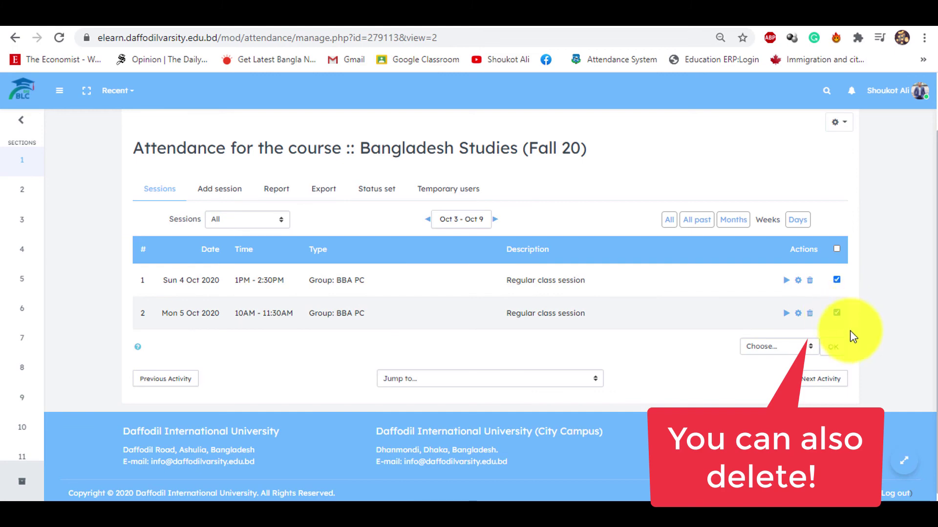
pyautogui.click(808, 347)
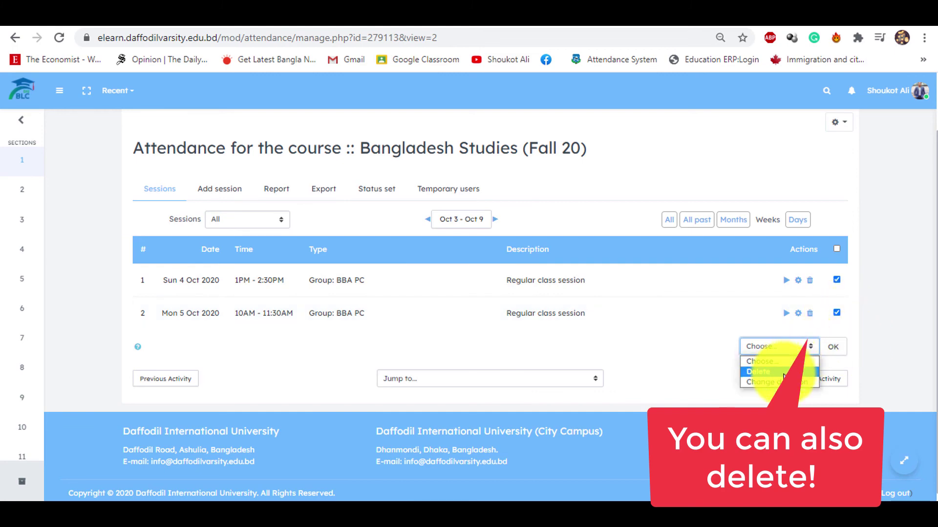
pyautogui.click(783, 373)
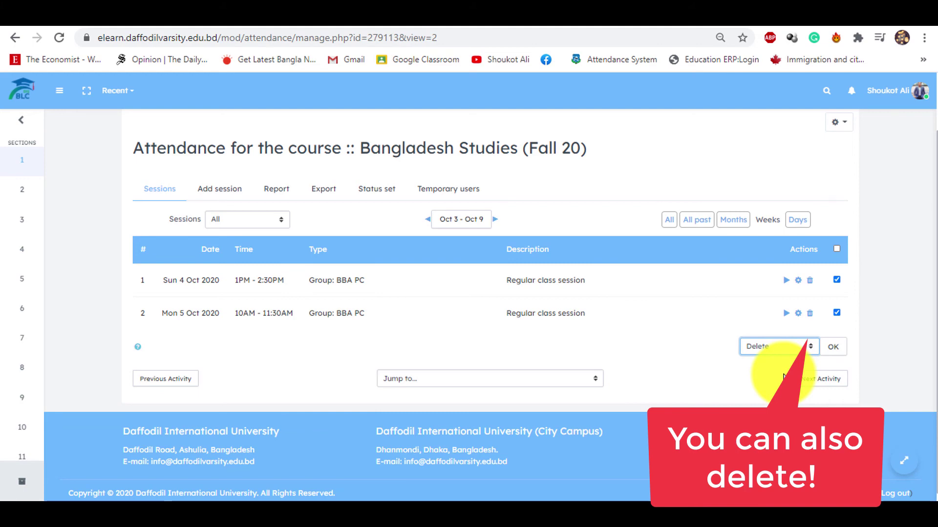
pyautogui.click(833, 347)
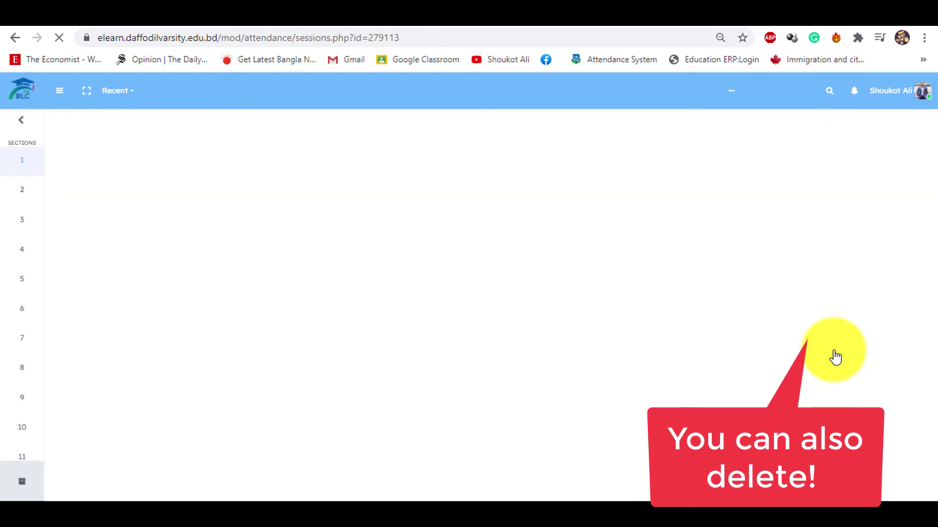
pyautogui.click(412, 328)
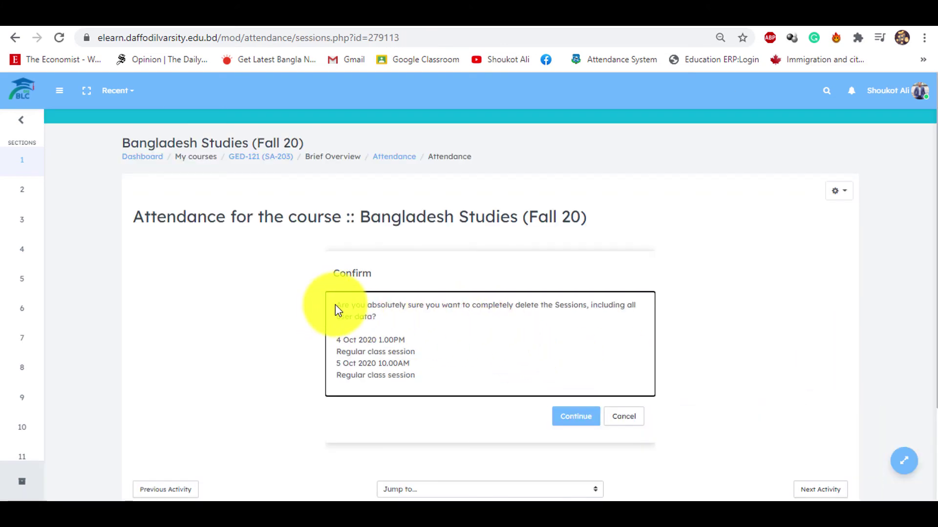
pyautogui.moveTo(339, 305); pyautogui.dragTo(649, 324)
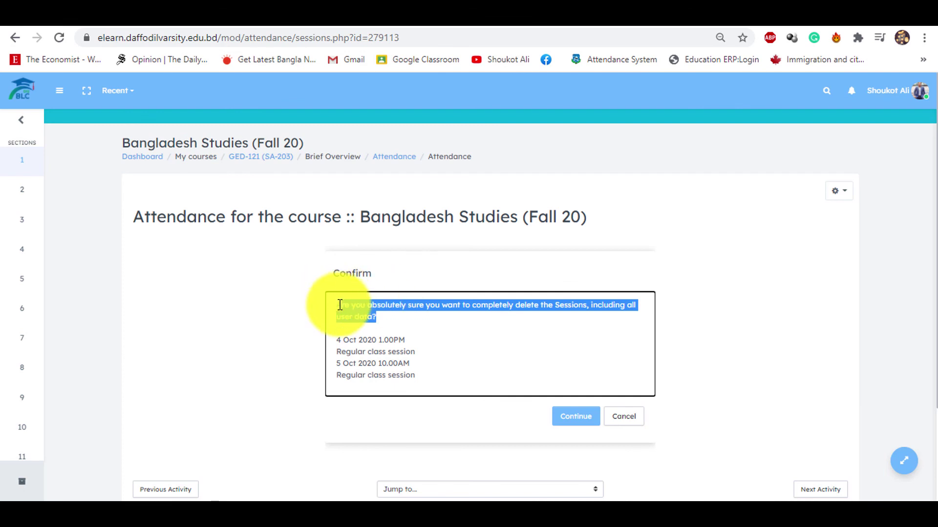
pyautogui.moveTo(342, 305); pyautogui.dragTo(383, 313)
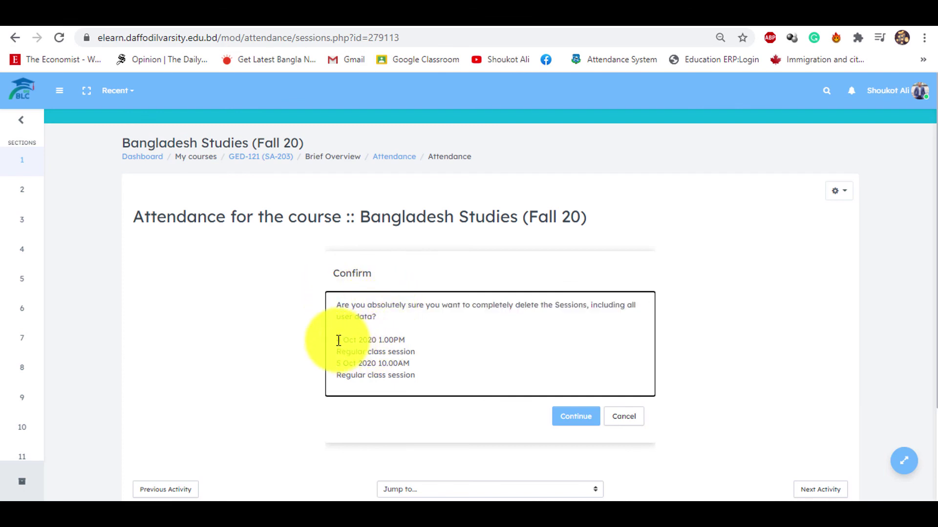
pyautogui.moveTo(337, 340); pyautogui.dragTo(357, 364)
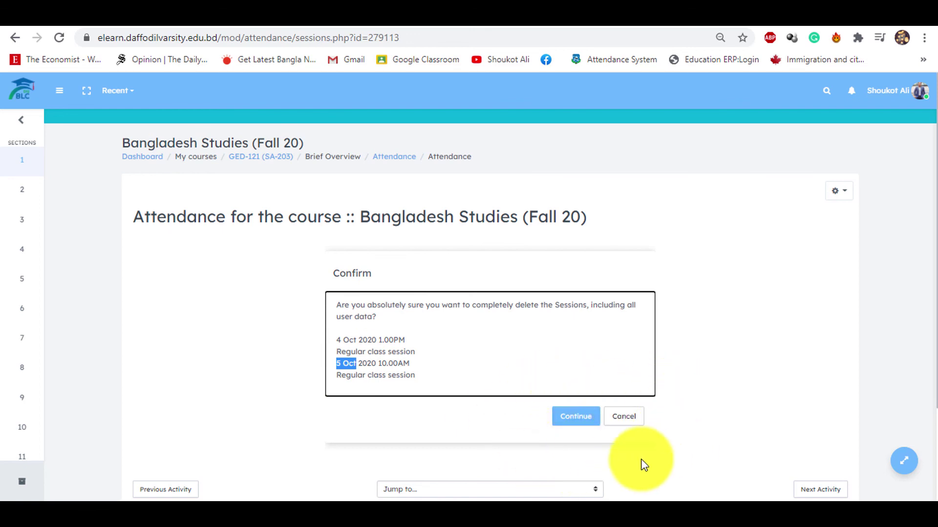
pyautogui.click(627, 419)
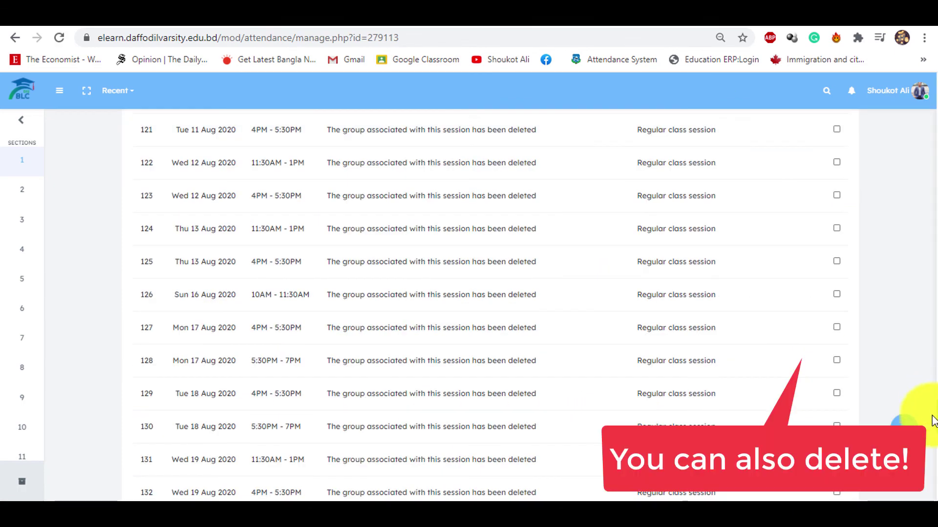
# Step: Delete all selected attendance sessions of the course in bulk and confirm the deletion
pyautogui.moveTo(921, 415); pyautogui.dragTo(930, 498)
pyautogui.click(776, 338)
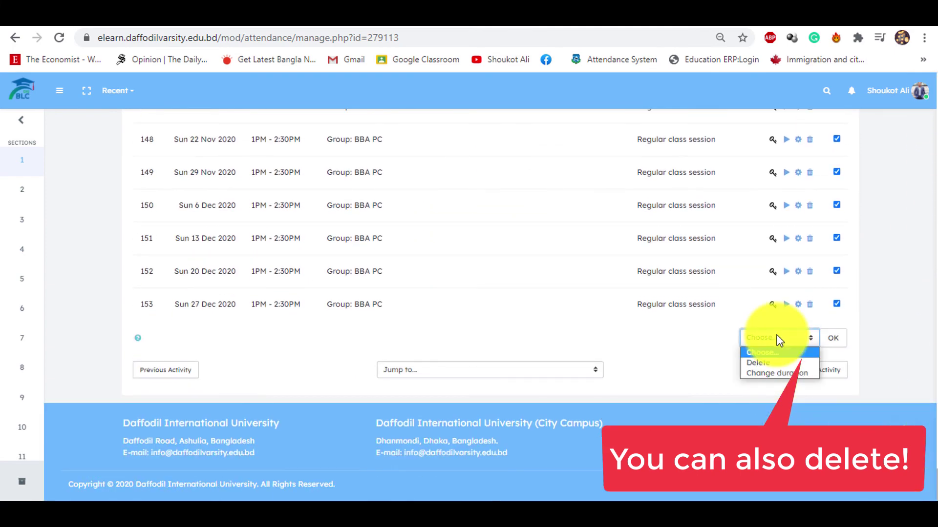
pyautogui.click(757, 363)
pyautogui.click(832, 338)
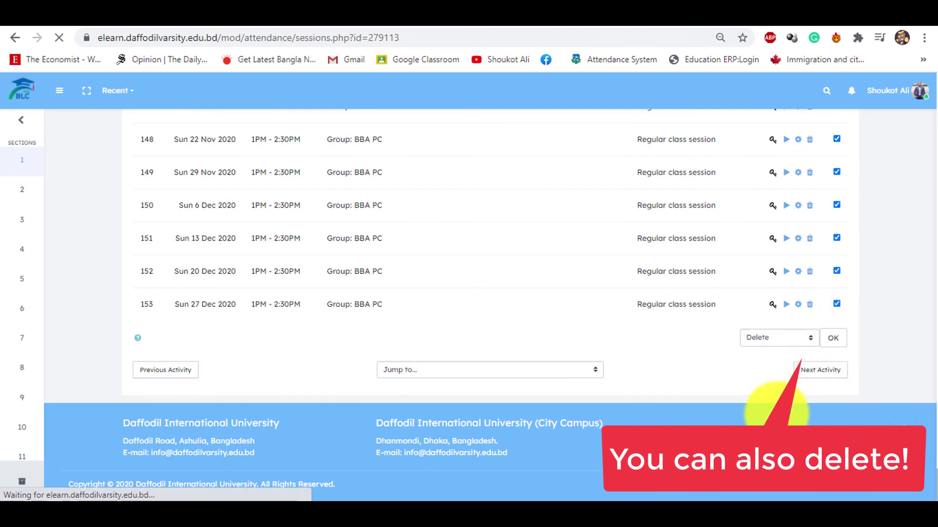
pyautogui.scroll(-20, 494, 403)
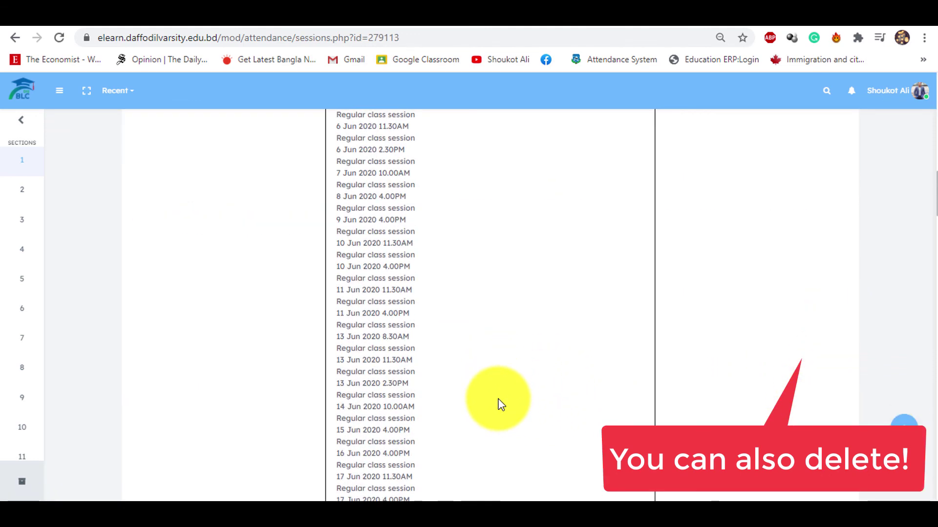
pyautogui.scroll(-20, 502, 404)
pyautogui.click(575, 293)
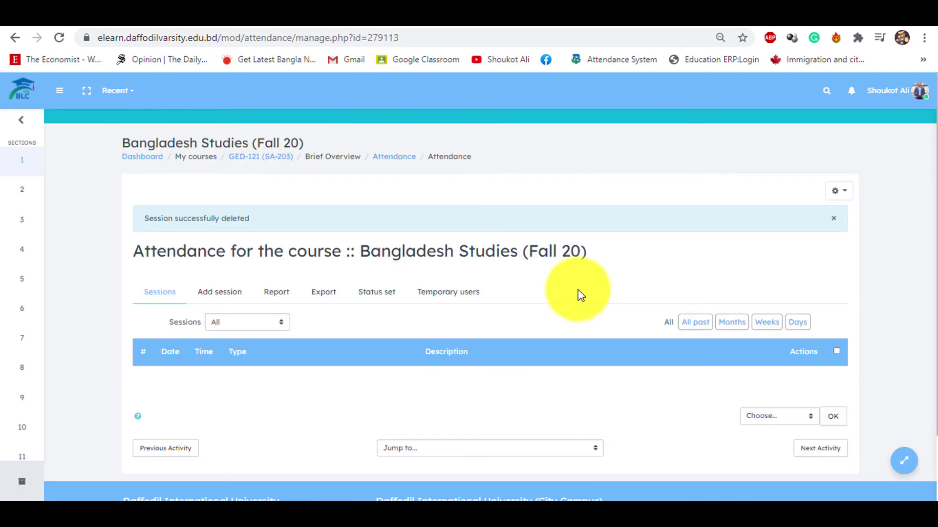
pyautogui.scroll(-1, 578, 293)
pyautogui.scroll(-1, 578, 289)
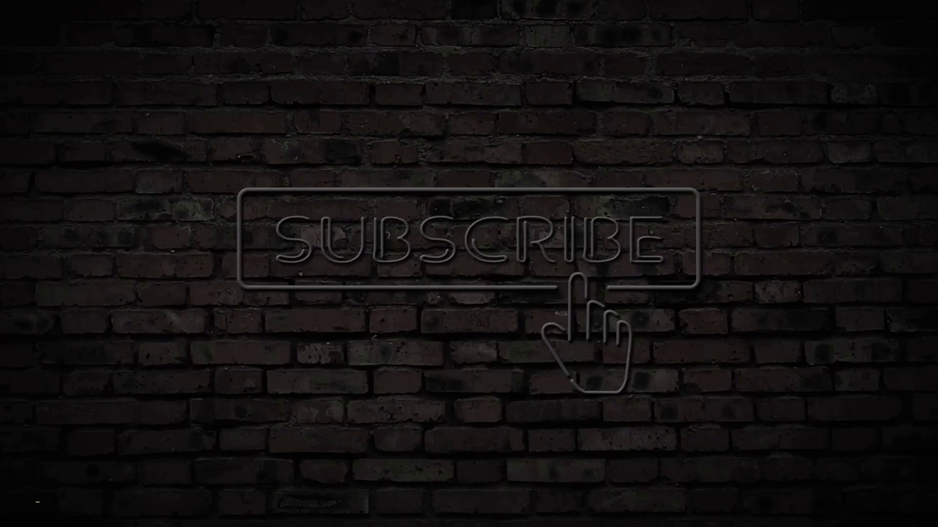